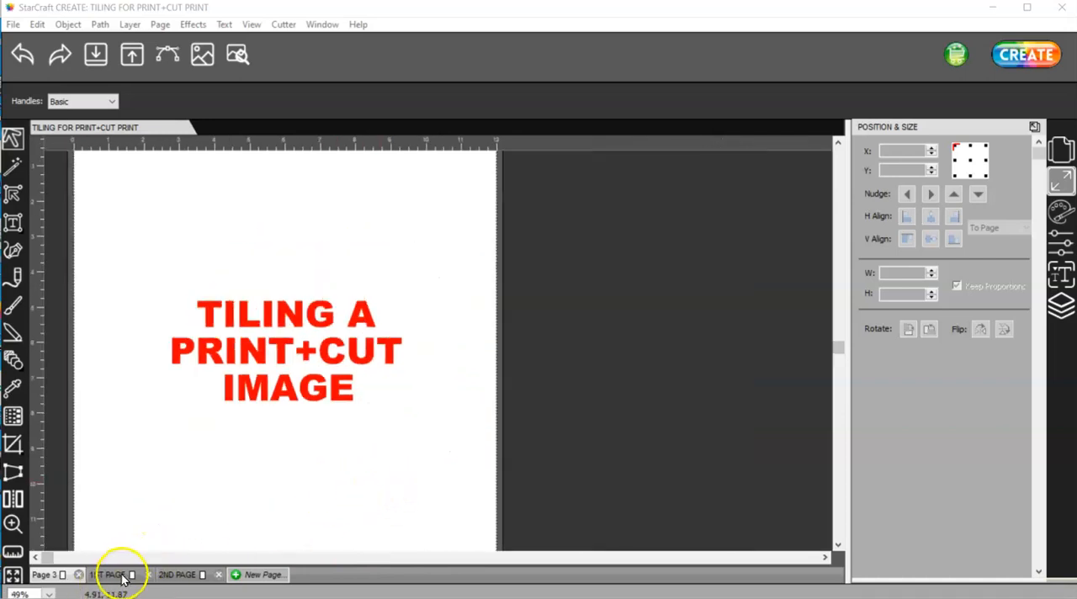
Open 1ST PAGE and move the raccoon image closer to the page's upper-left corner, at about X 0.71 in, Y 0.42 in.
left_click(123, 575)
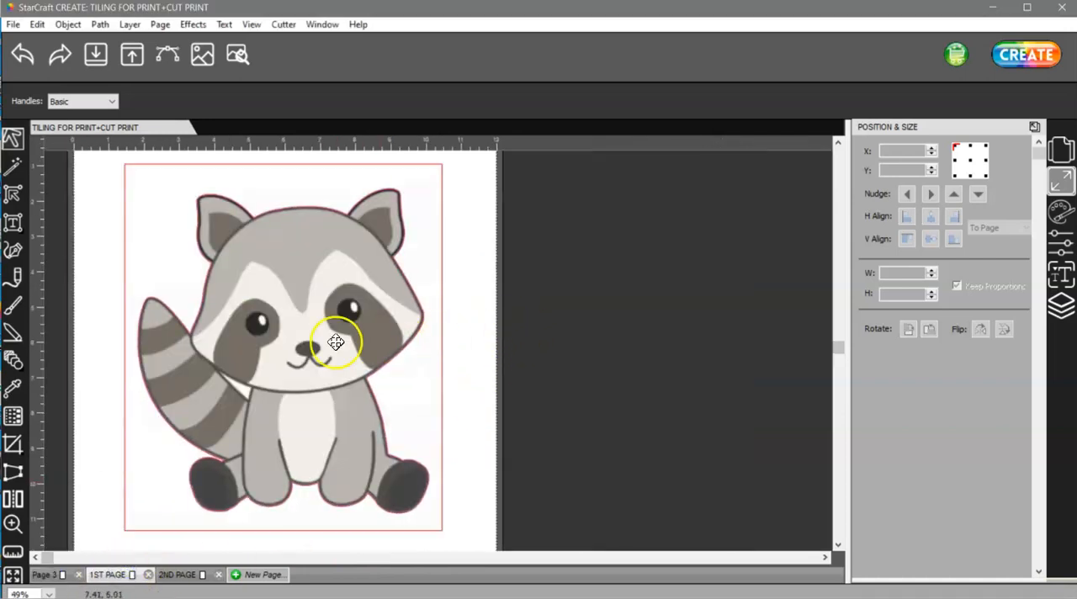
scroll(342, 341, "down", 2, "alt")
scroll(339, 340, "up", 1, "alt")
mouse_move(289, 313)
left_mouse_down()
mouse_move(302, 320)
mouse_move(292, 304)
left_mouse_up()
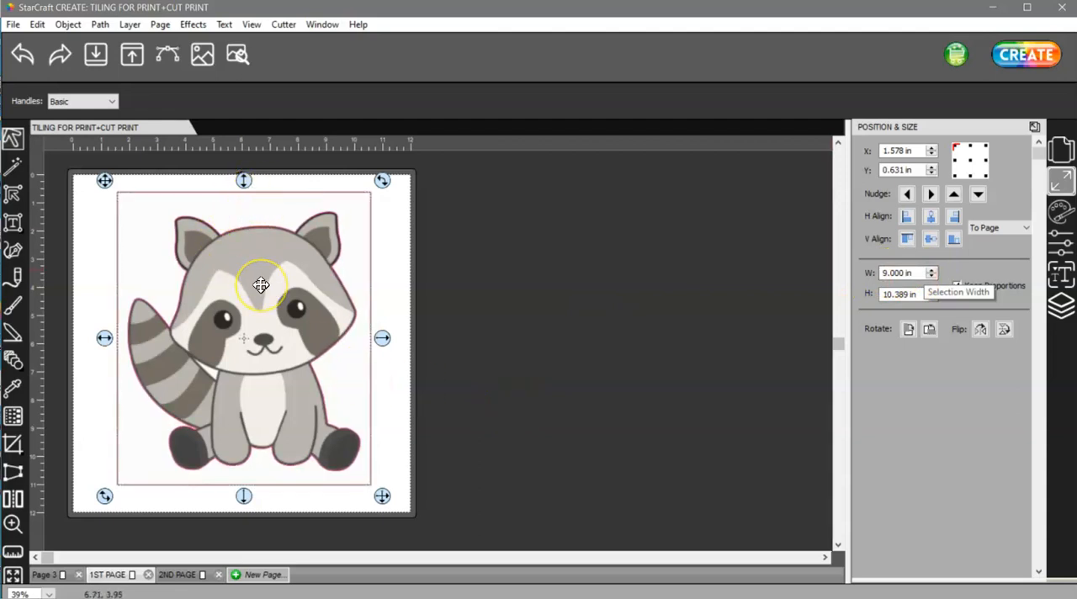
left_click_drag(261, 285, 237, 279)
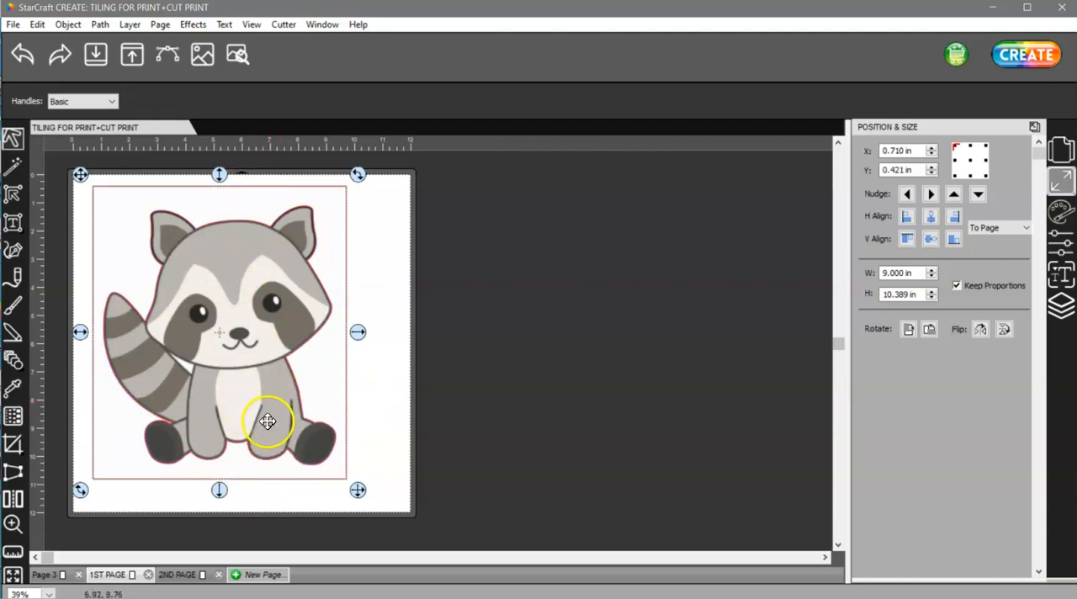
Look at 2ND PAGE, return to 1ST PAGE and shift the raccoon slightly to about X 0.66 in, Y 0.42 in.
left_click(117, 573)
left_click(116, 572)
left_click(175, 574)
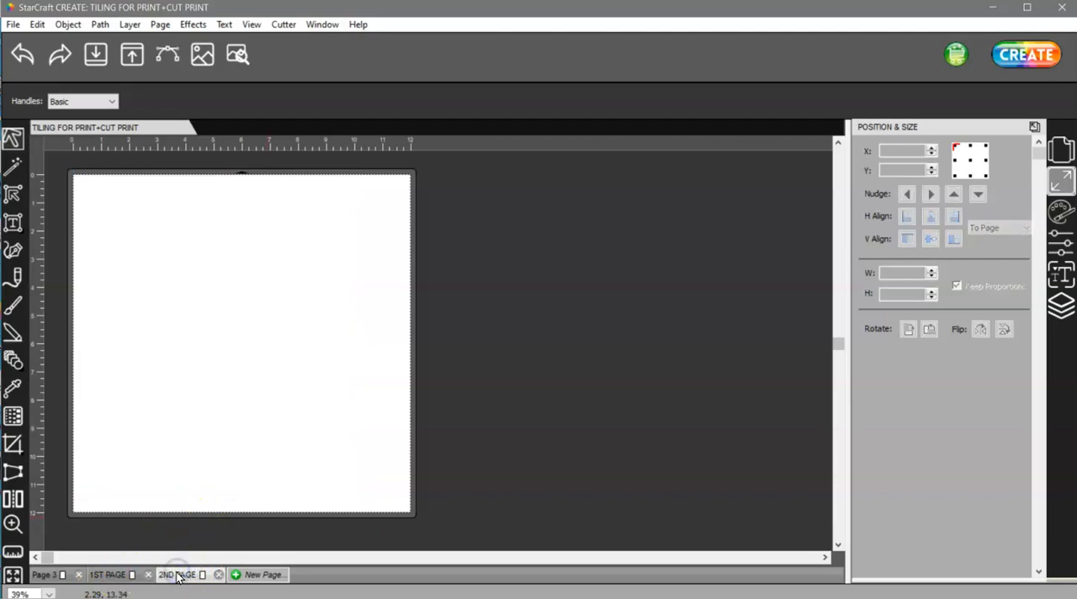
left_click(118, 575)
left_click_drag(264, 360, 264, 308)
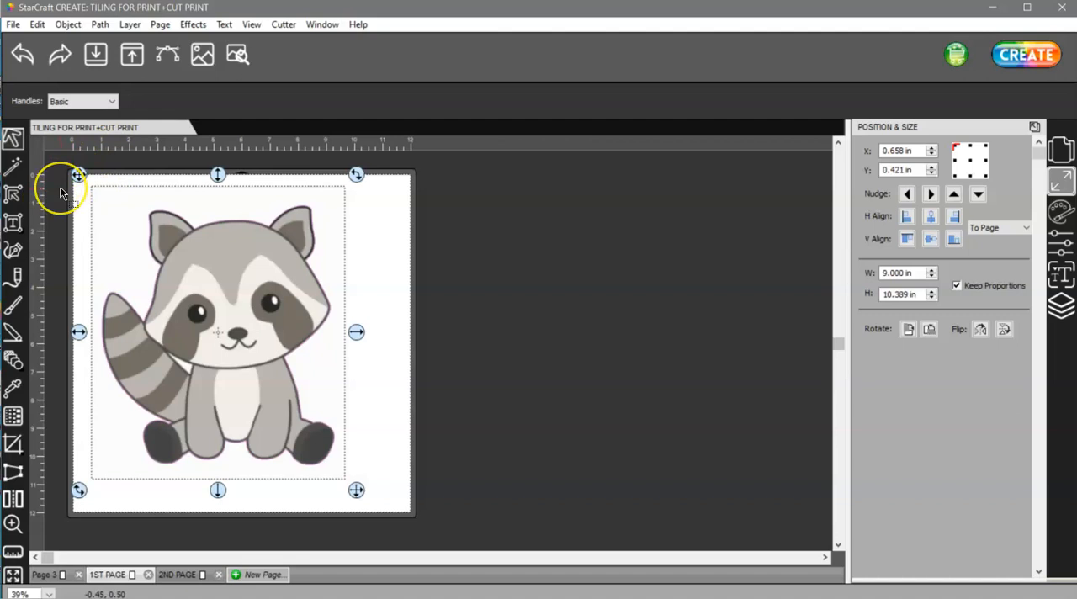
Using the upper-left reference point, set the raccoon's position to X 9 in and Y 0 in.
left_click(1052, 180)
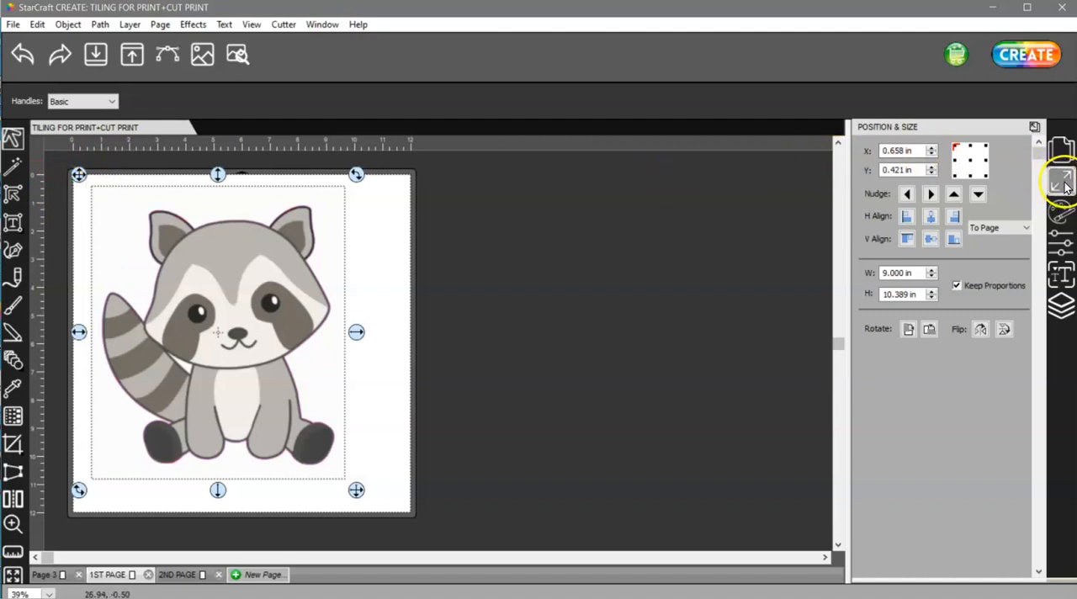
left_click(970, 161)
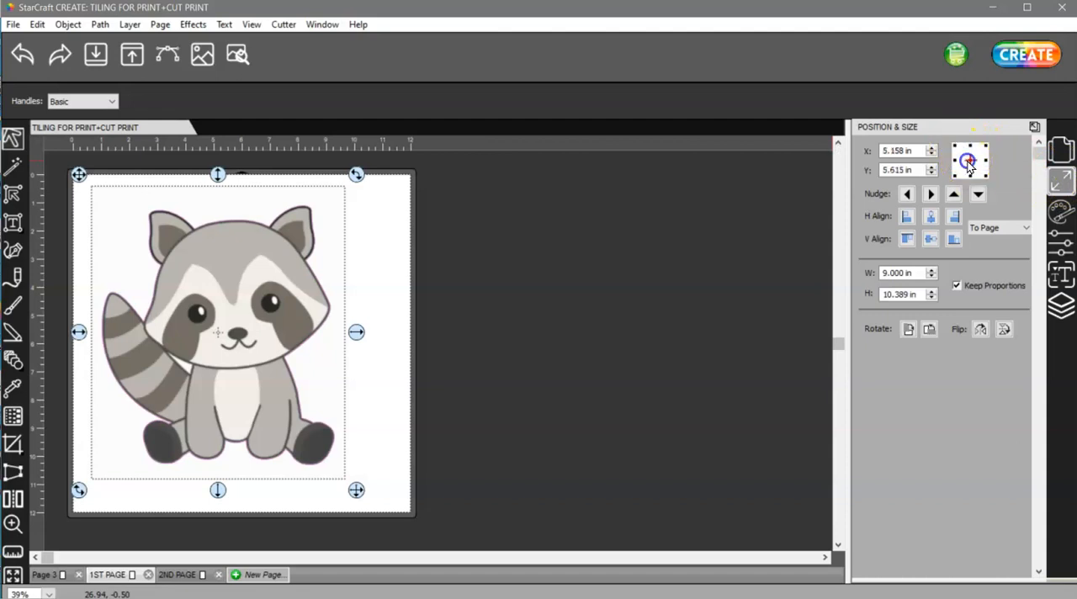
left_click(986, 146)
left_click(957, 148)
double_click(900, 151)
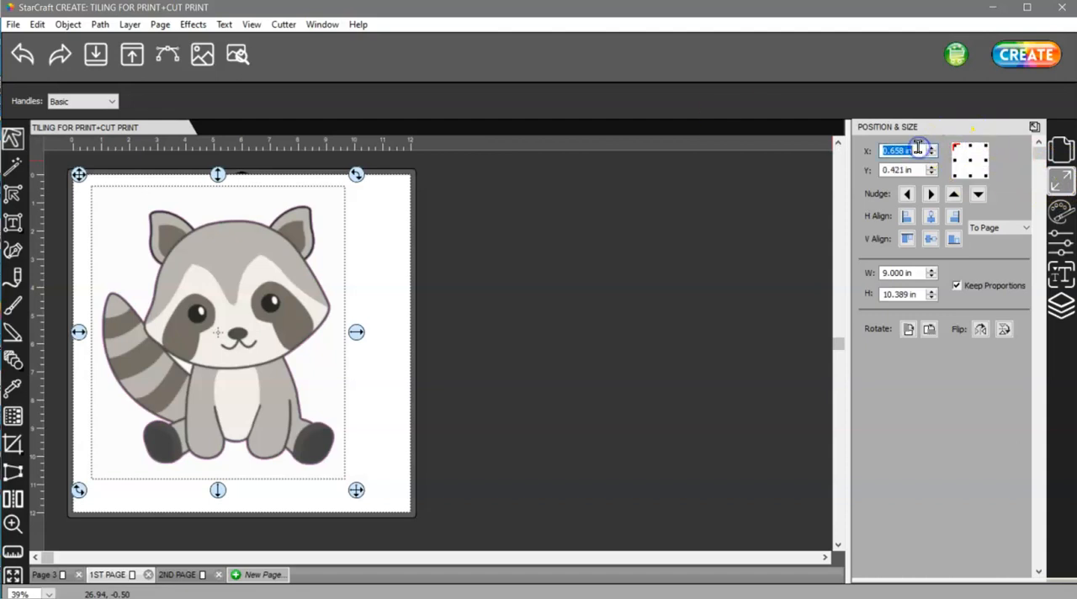
type("9")
key("Return")
key("Tab")
type("0")
key("Return")
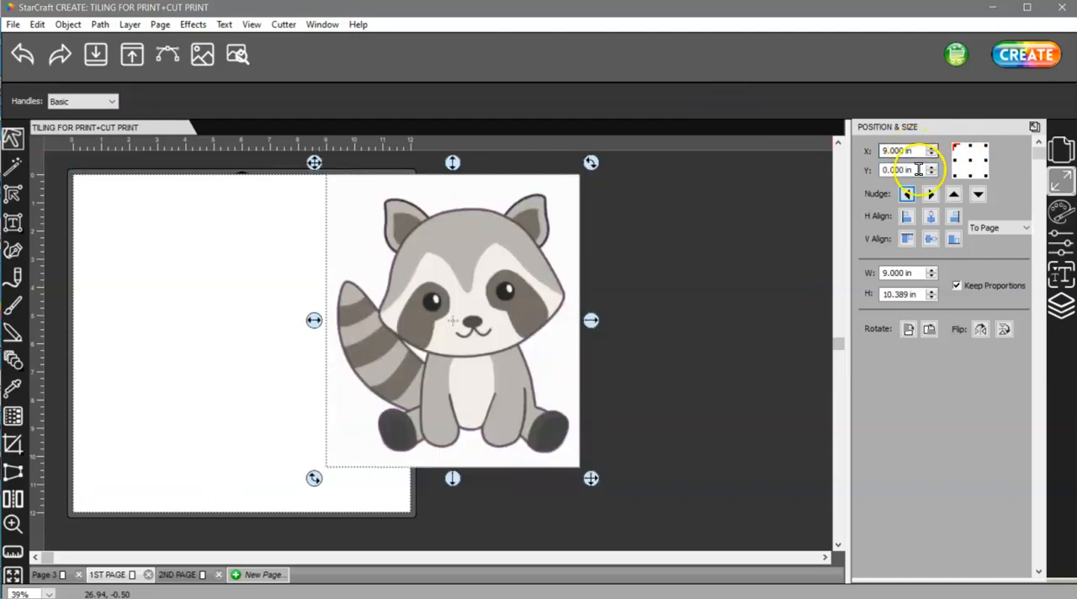
Set the raccoon's X position to 0 in, measured from its upper-left reference point.
left_click(954, 147)
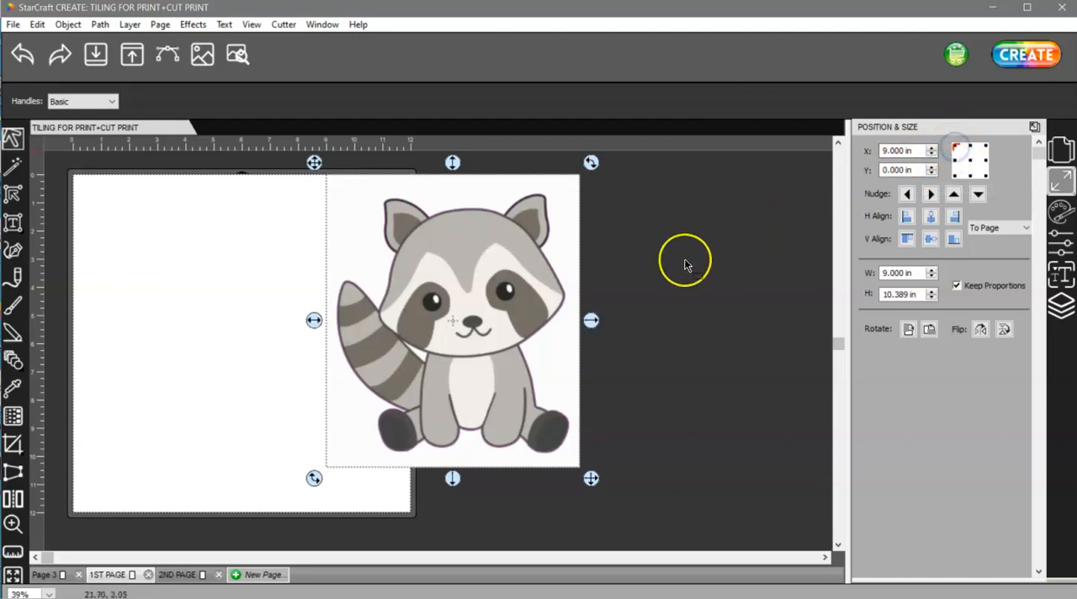
left_click(919, 149)
type("0")
key("Tab")
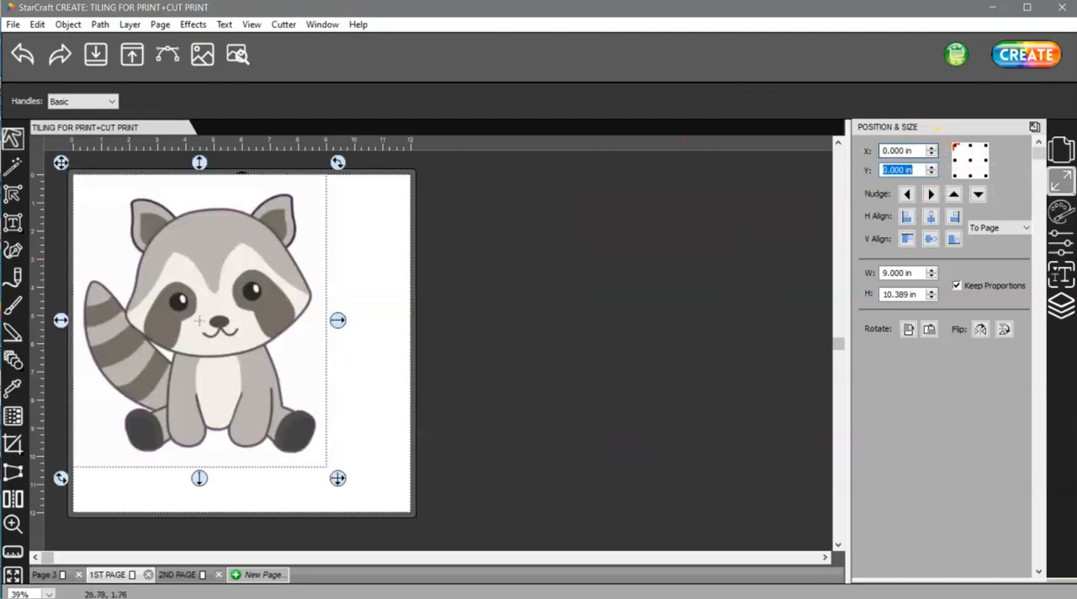
left_click(920, 170)
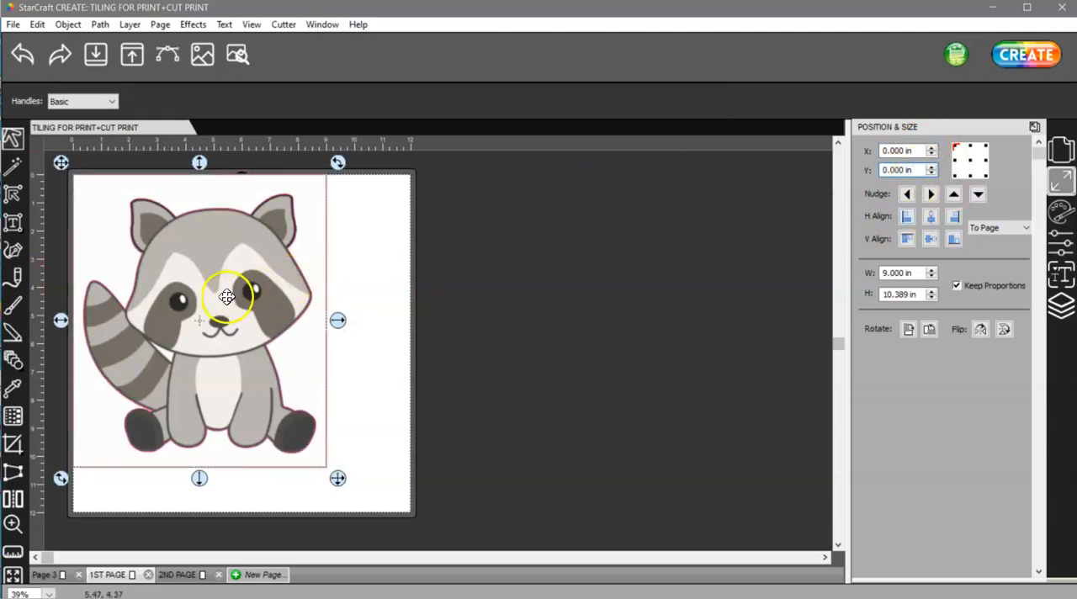
Copy the raccoon group from 1ST PAGE and paste it in place on 2ND PAGE.
right_click(222, 266)
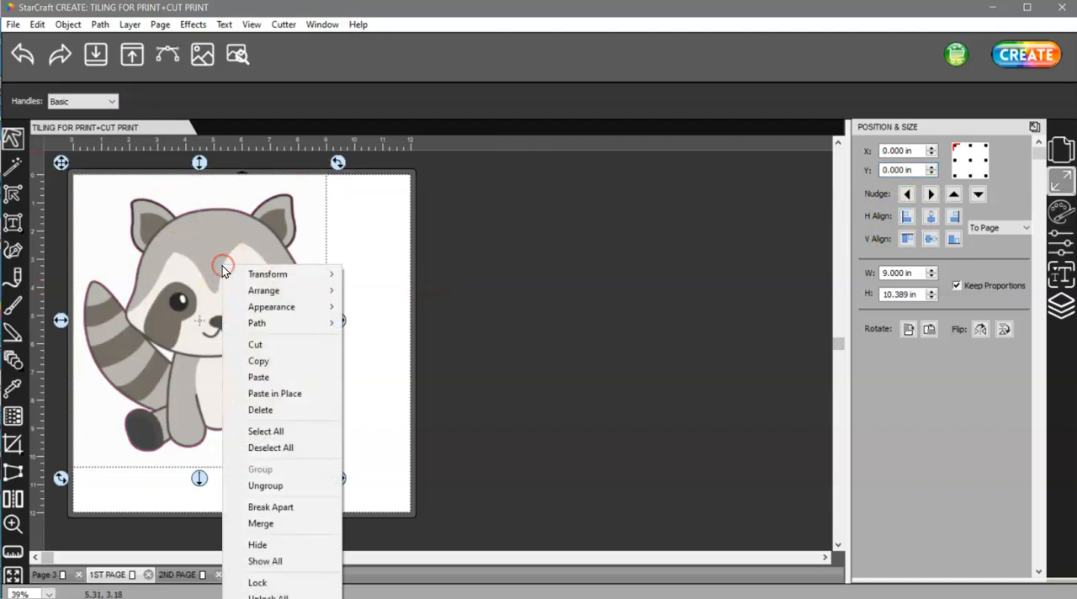
left_click(304, 360)
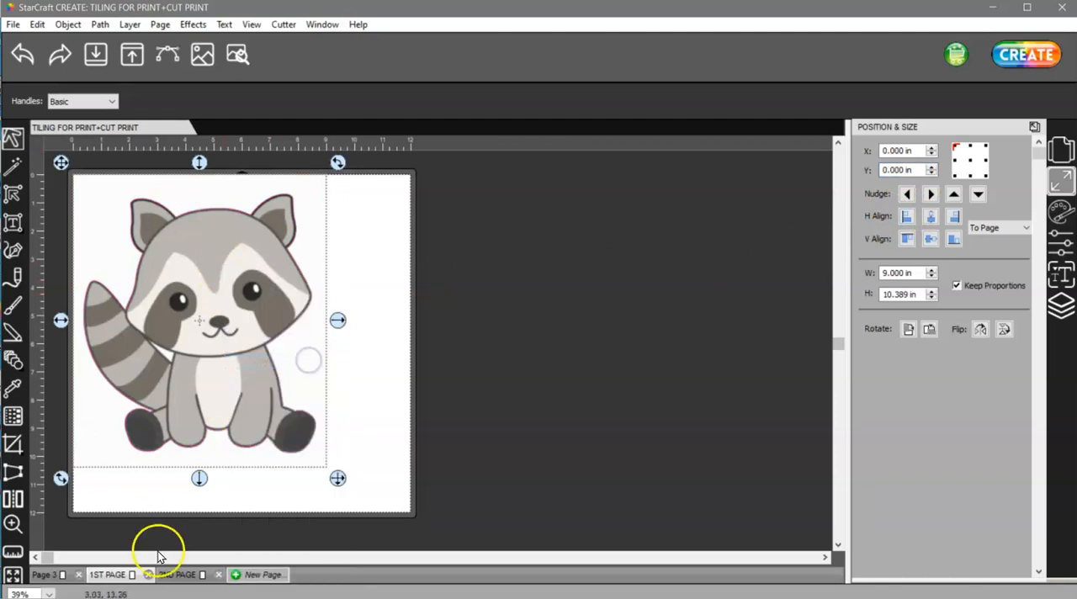
left_click(177, 575)
right_click(229, 257)
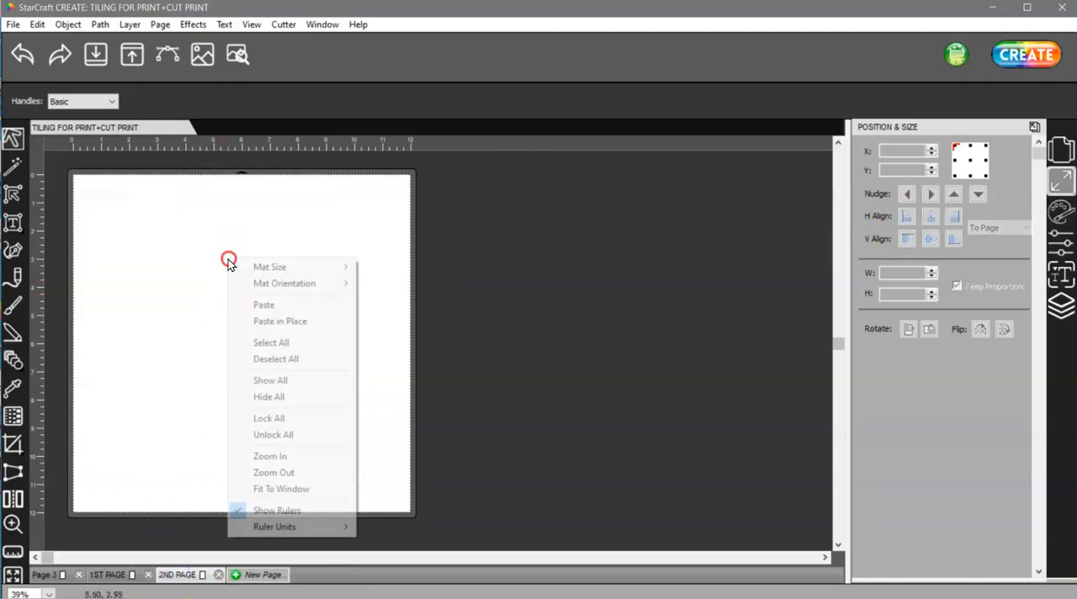
left_click(319, 326)
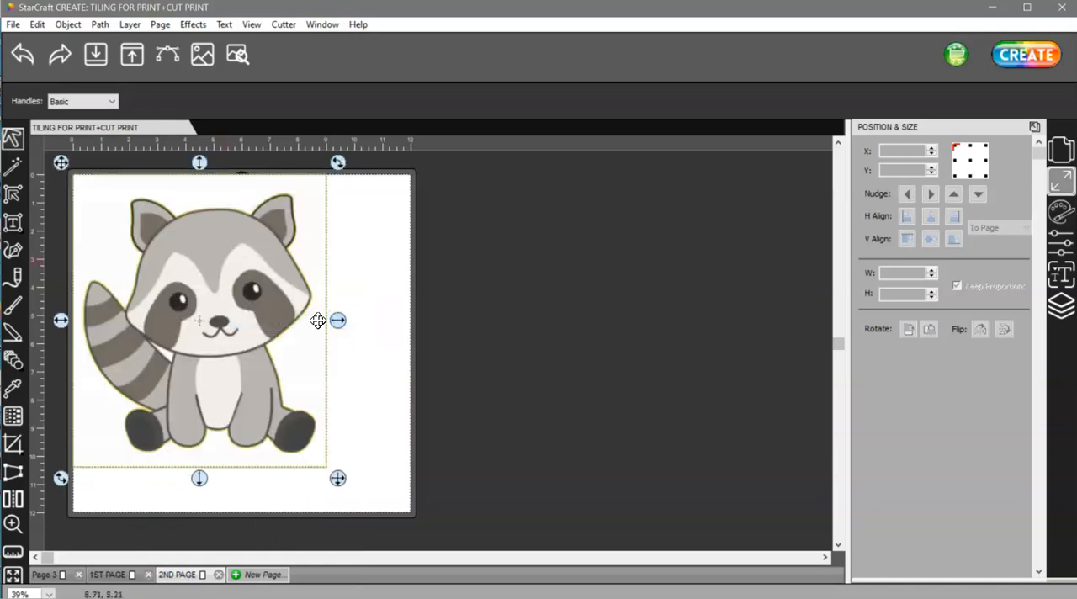
left_click(389, 368)
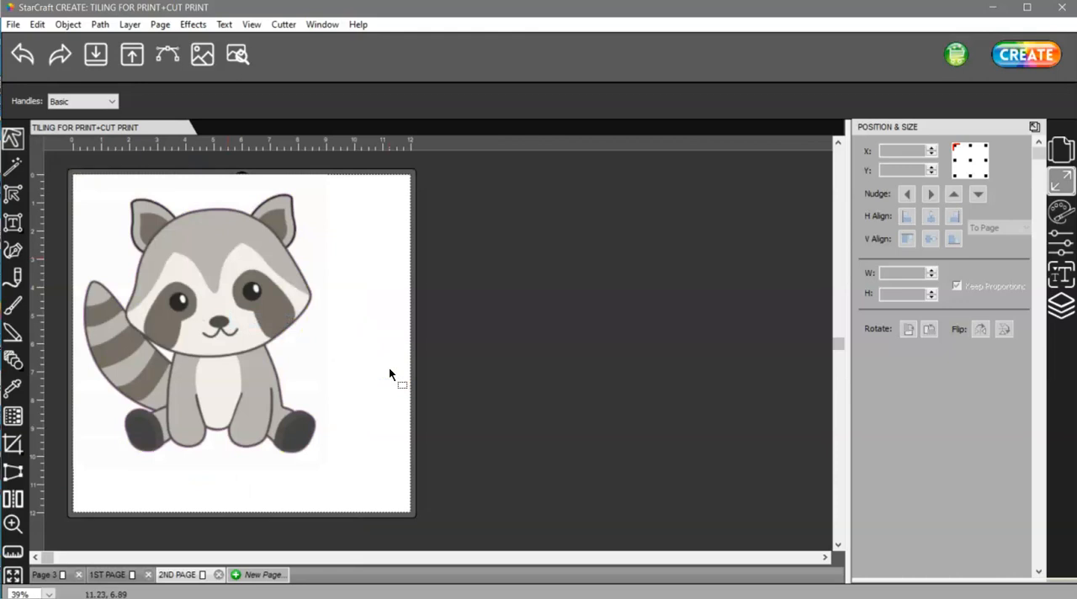
Ungroup the raccoon into its separate Cut and Print layers on both 2ND PAGE and 1ST PAGE.
key("ctrl+a")
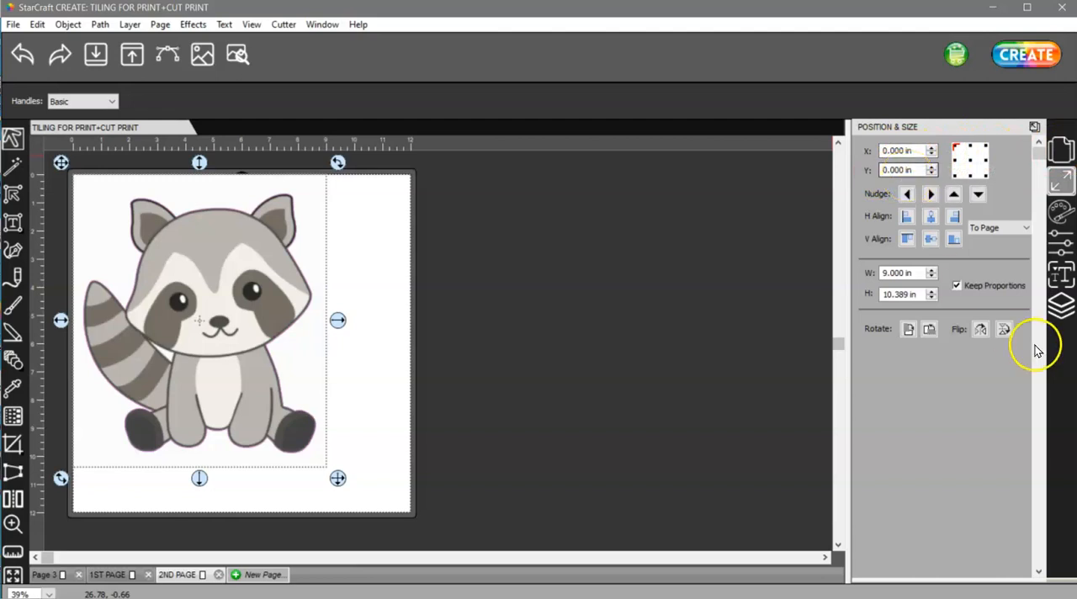
left_click(1065, 304)
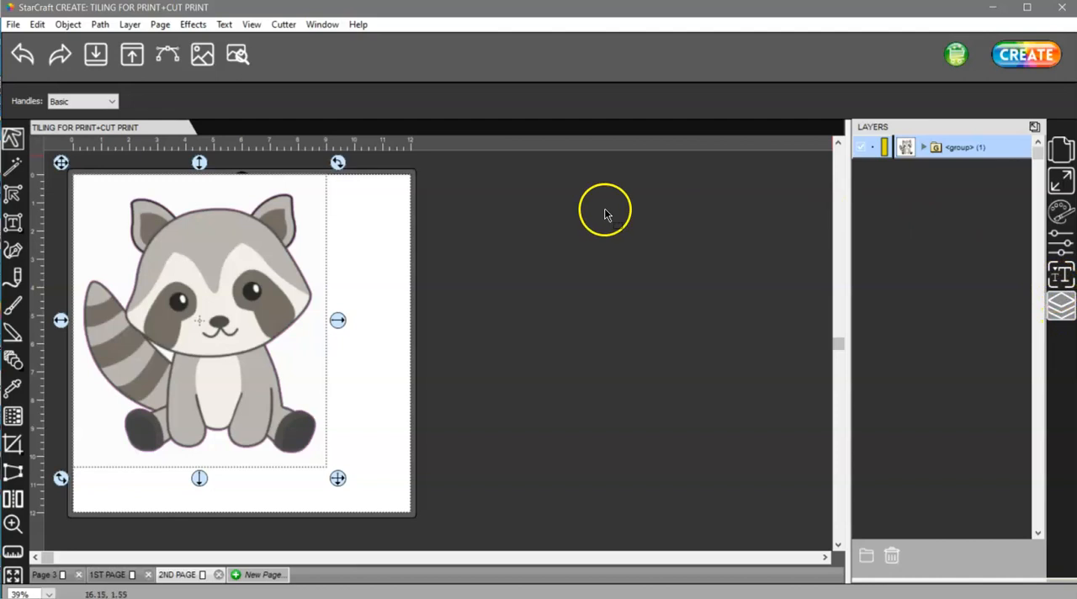
right_click(229, 257)
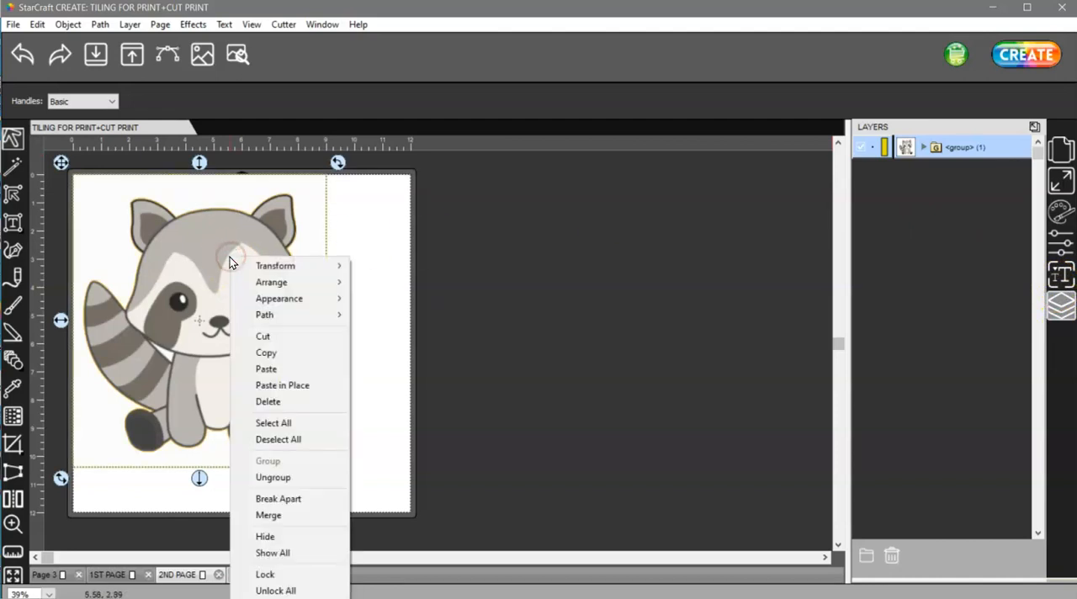
left_click(296, 478)
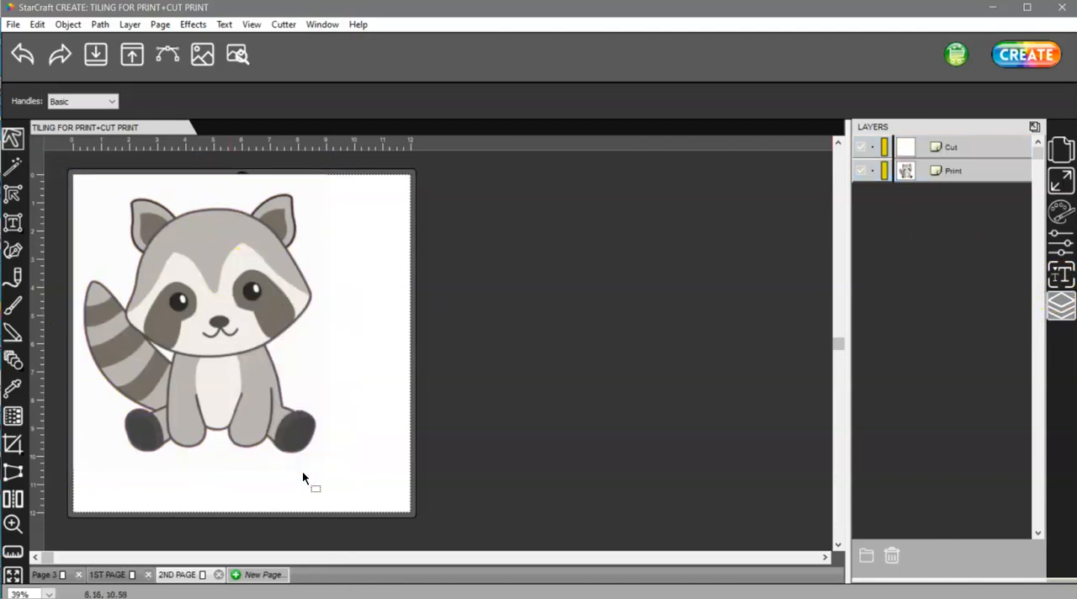
left_click(131, 574)
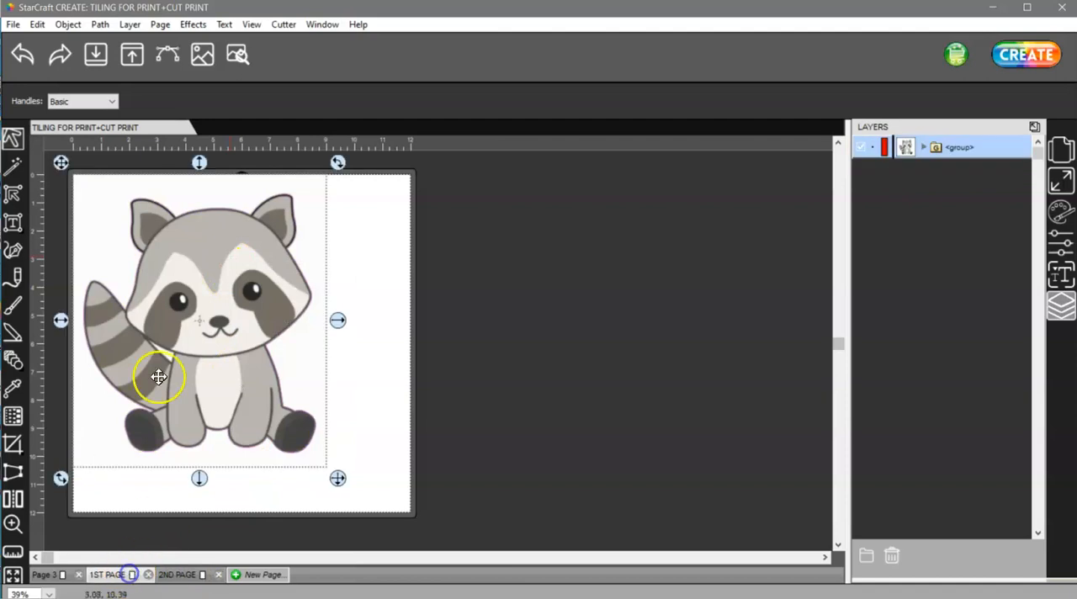
right_click(212, 261)
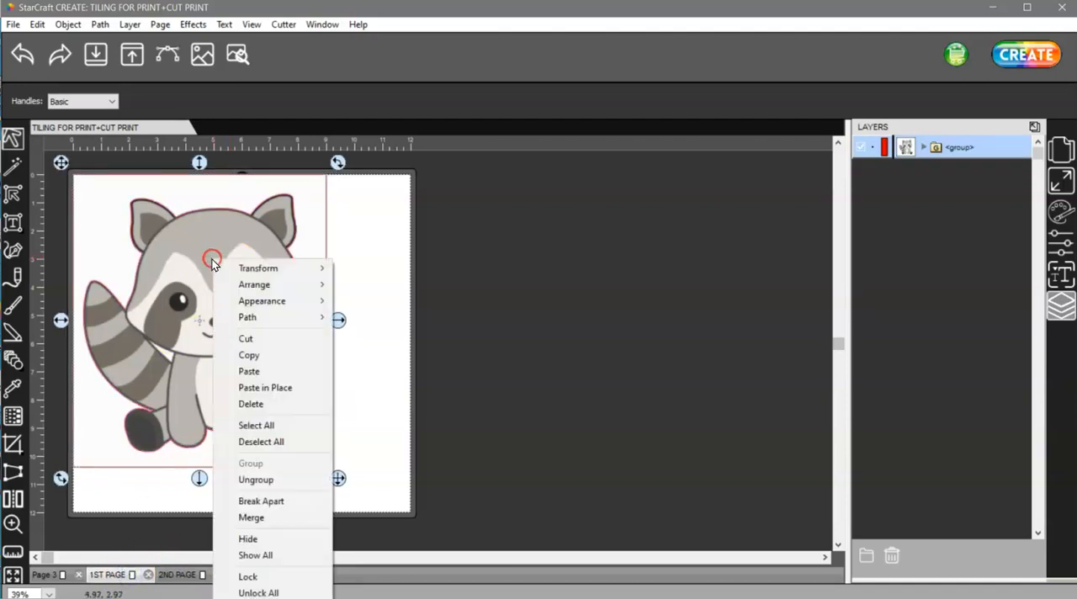
left_click(274, 481)
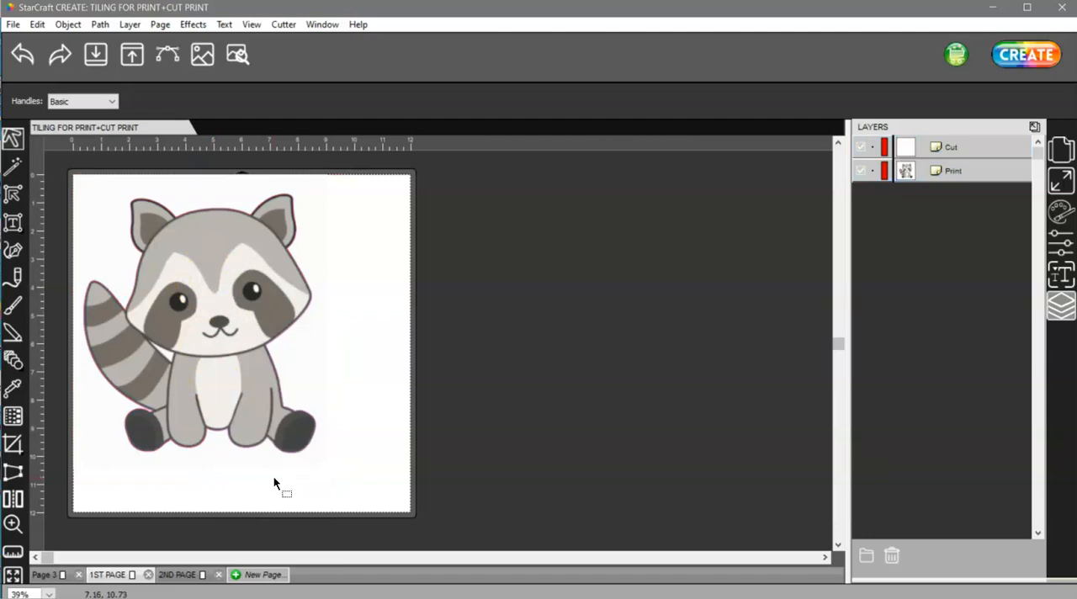
Hide the Print layer on both 1ST PAGE and 2ND PAGE.
left_click(860, 171)
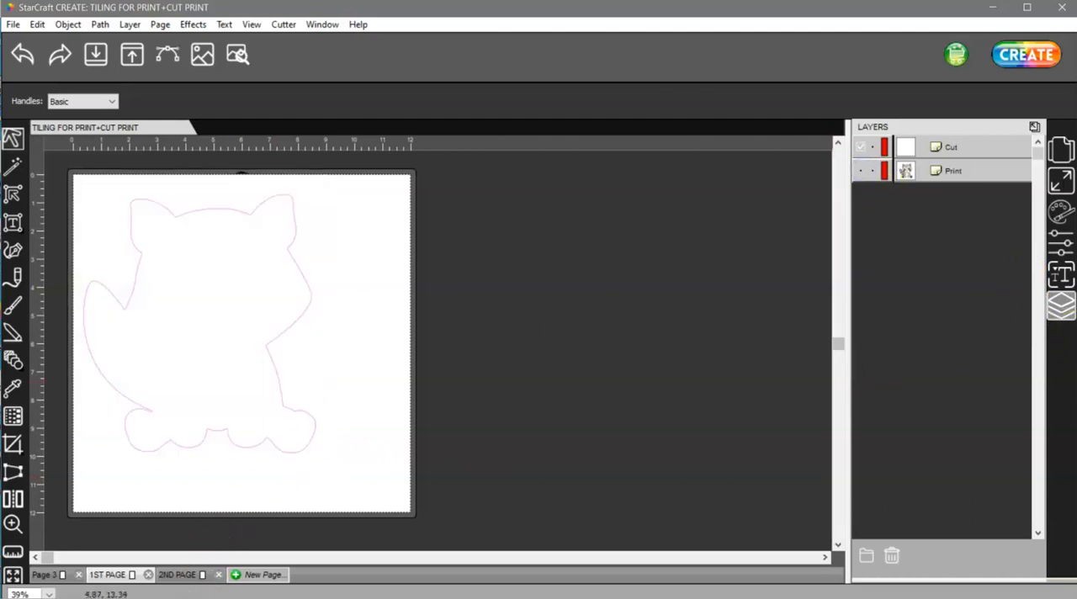
left_click(180, 574)
left_click(860, 172)
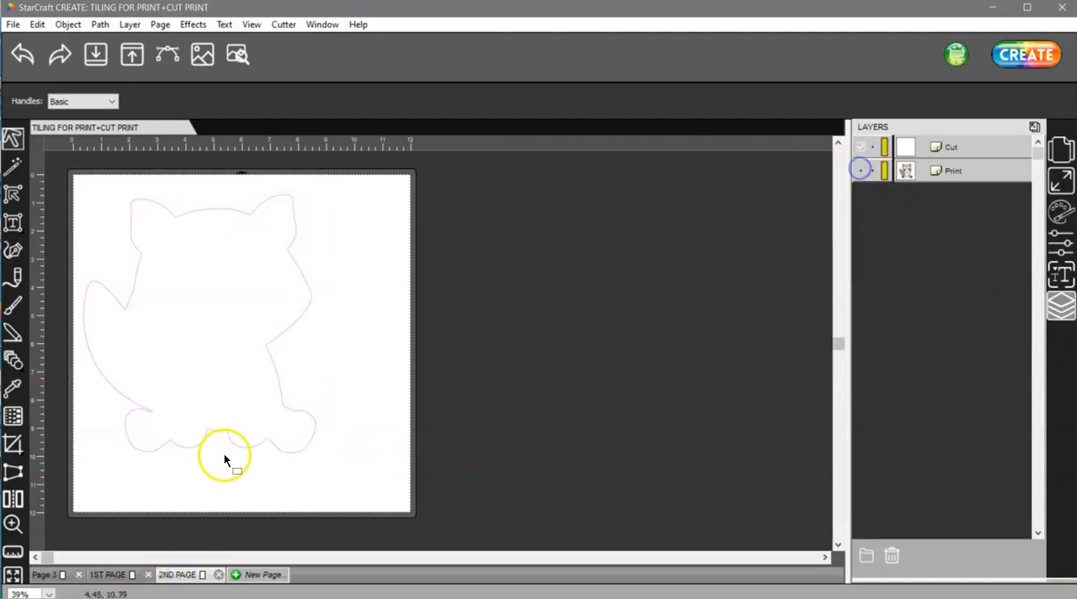
Draw a rectangle about 1.8 in wide and 5.2 in high across the right edge of the mat on 1ST PAGE.
left_click(106, 574)
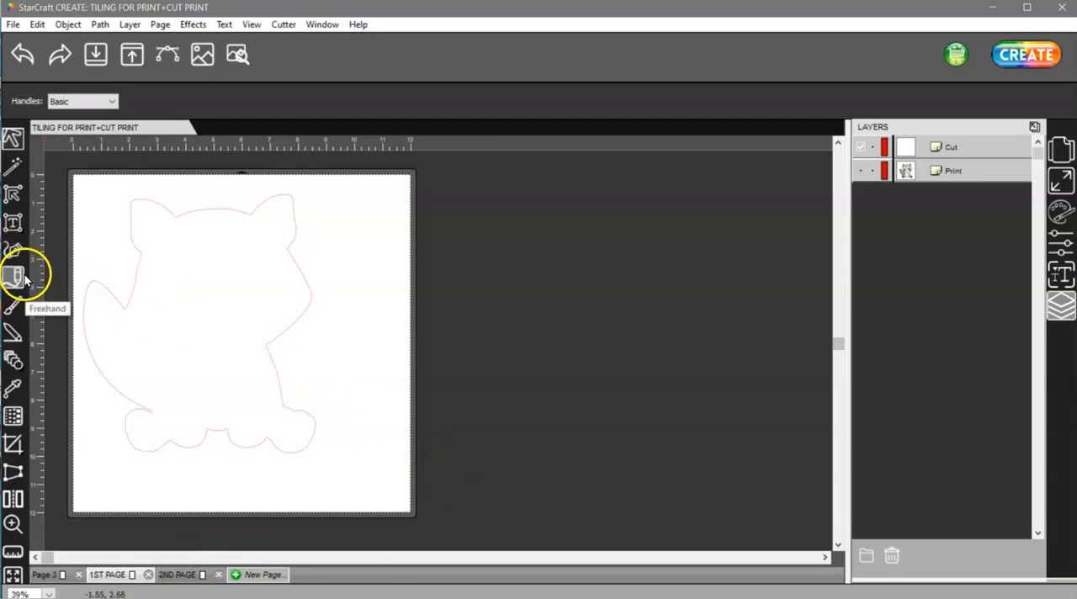
left_click(14, 359)
left_click(37, 356)
mouse_move(378, 223)
left_mouse_down()
mouse_move(411, 368)
mouse_move(427, 369)
left_mouse_up()
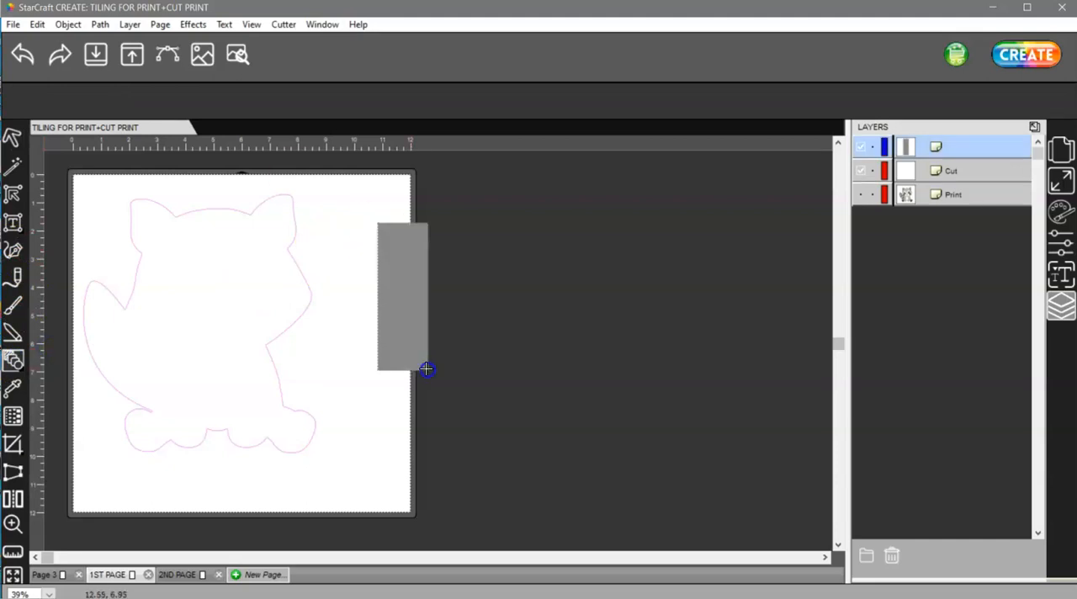
left_click(12, 137)
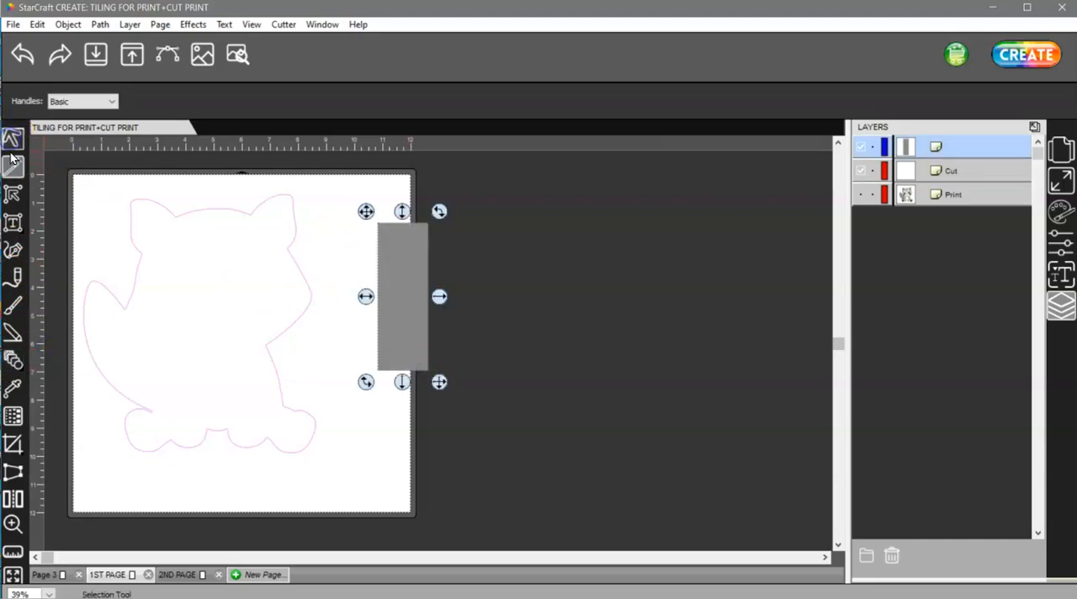
Set the rectangle's width to 4.5 in with its proportions kept.
left_click(1060, 180)
double_click(908, 272)
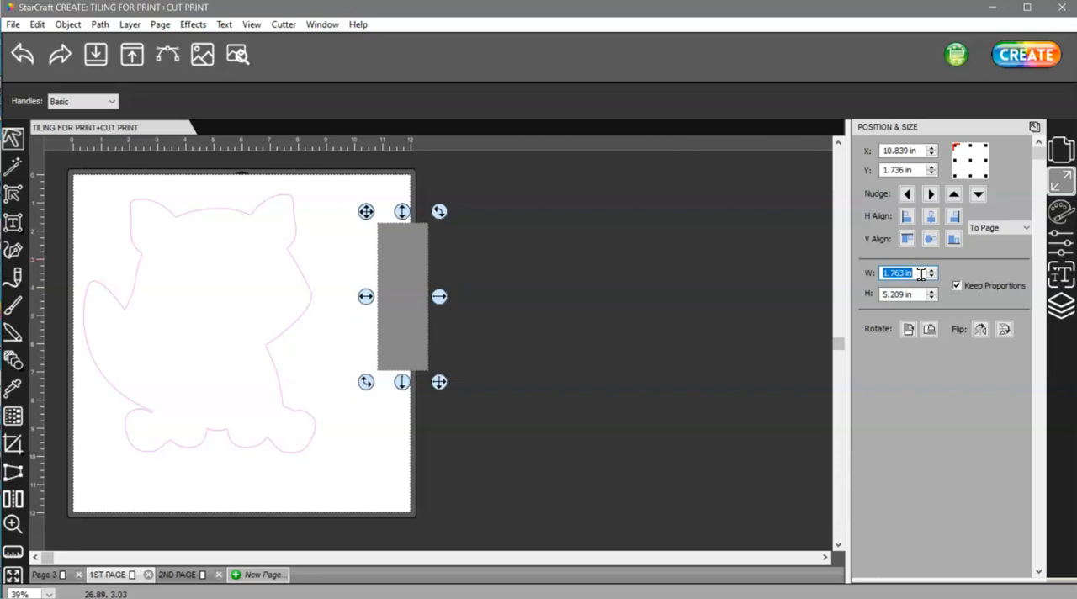
type("4.5")
left_click(957, 286)
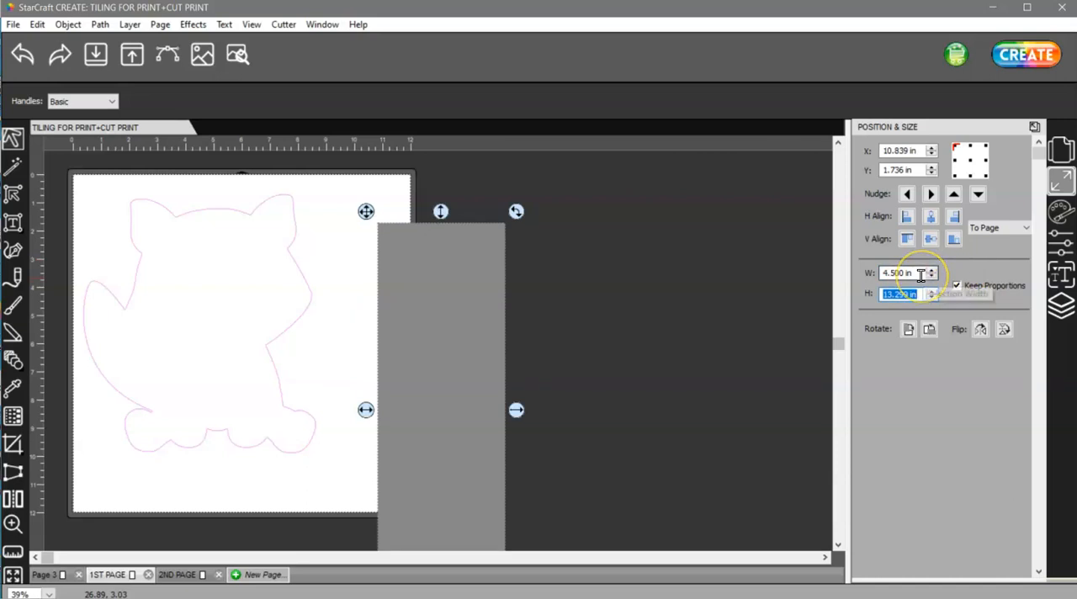
Move the rectangle over the left half of the raccoon outline and set its position to X 0 in, Y 0 in.
left_click_drag(477, 326, 174, 280)
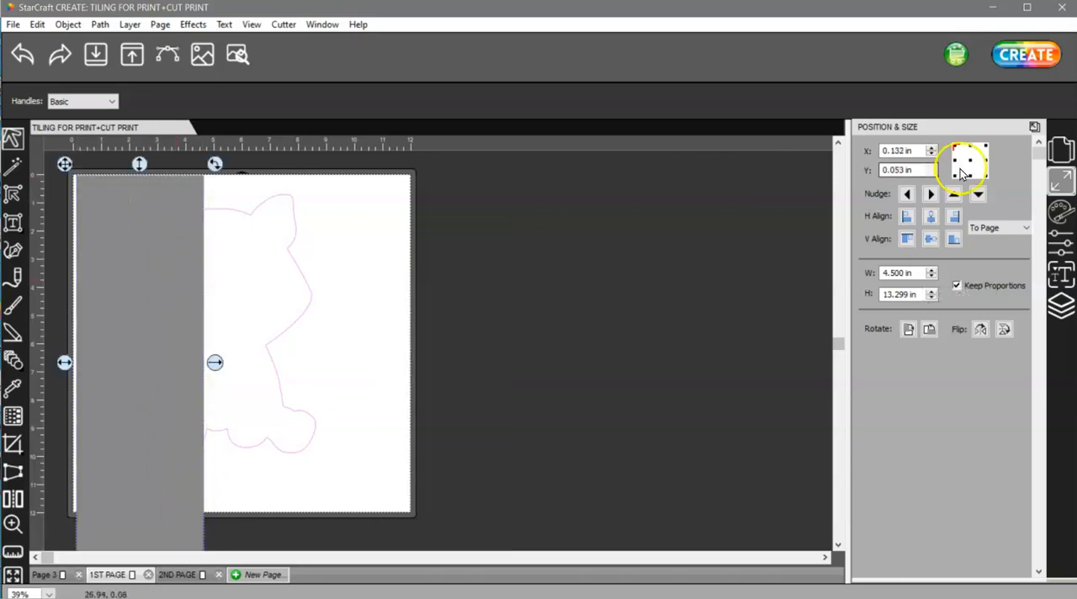
left_click(923, 151)
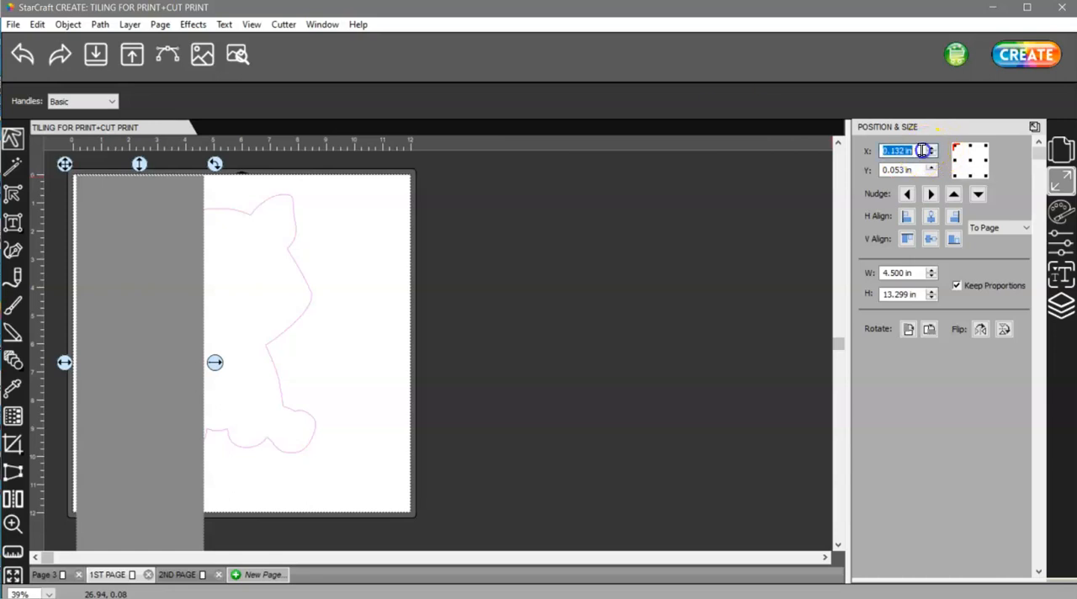
type("0")
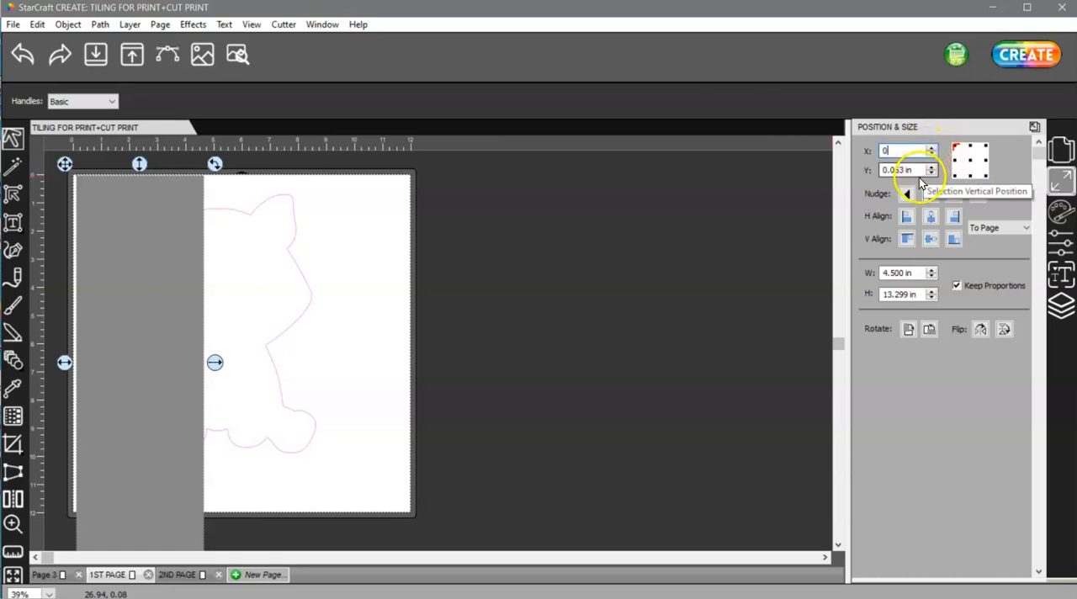
left_click(920, 171)
type("0")
key("Return")
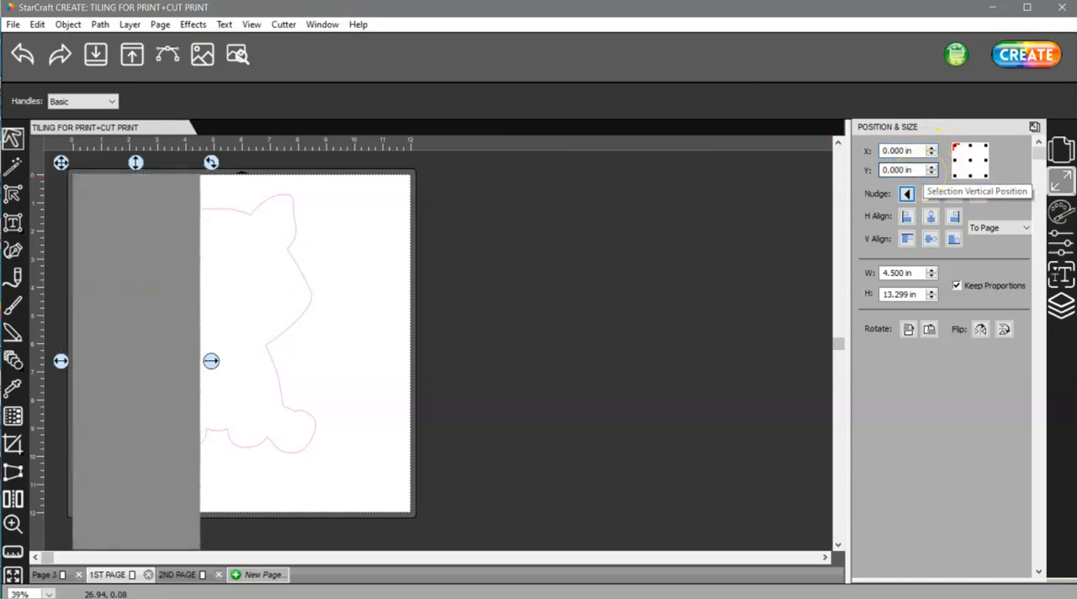
Shorten the rectangle to about 10.1 in high and duplicate it into 2 columns and 1 row with 0 in horizontal and vertical spacing.
scroll(495, 422, "down", 1)
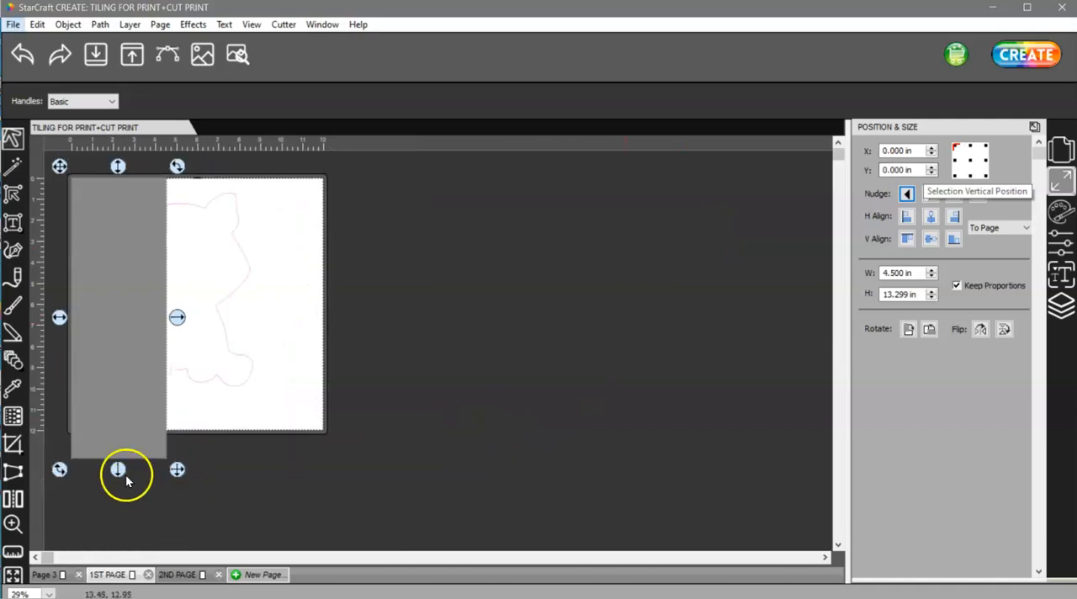
left_click_drag(118, 469, 113, 401)
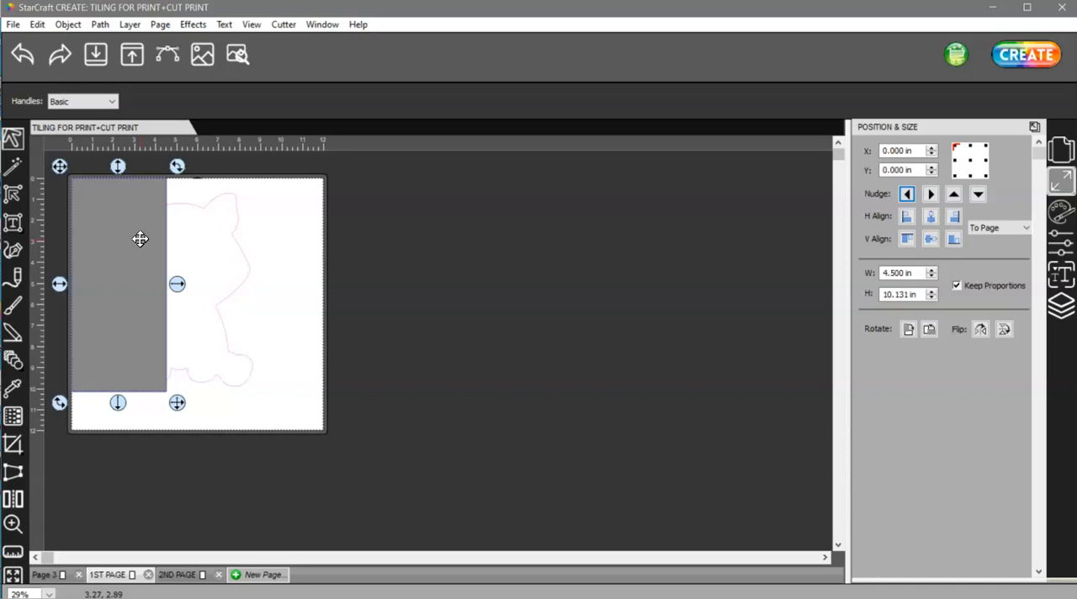
key("ctrl+d")
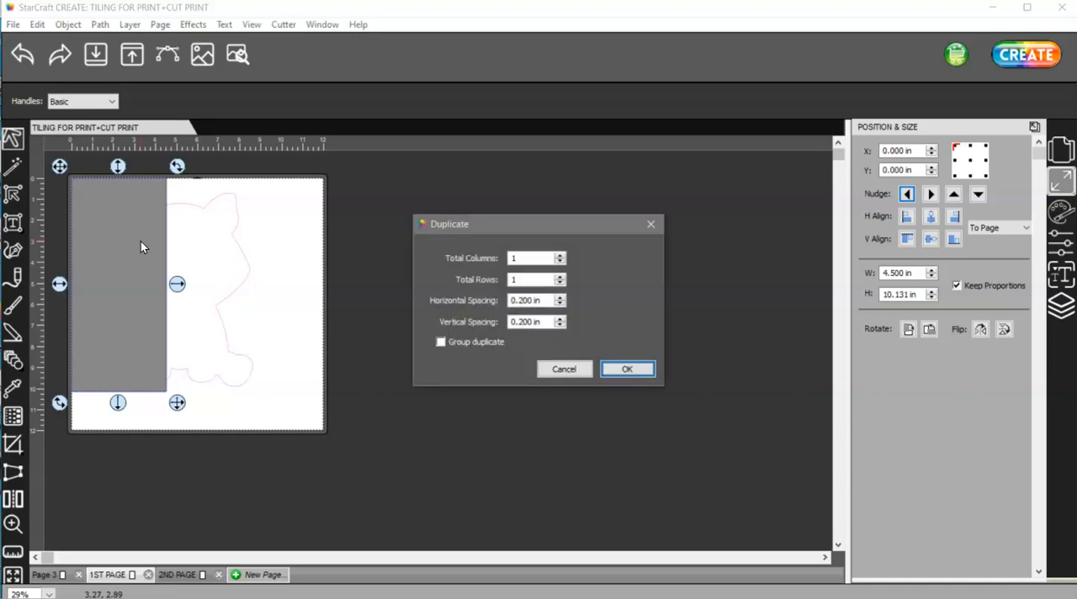
left_click(560, 255)
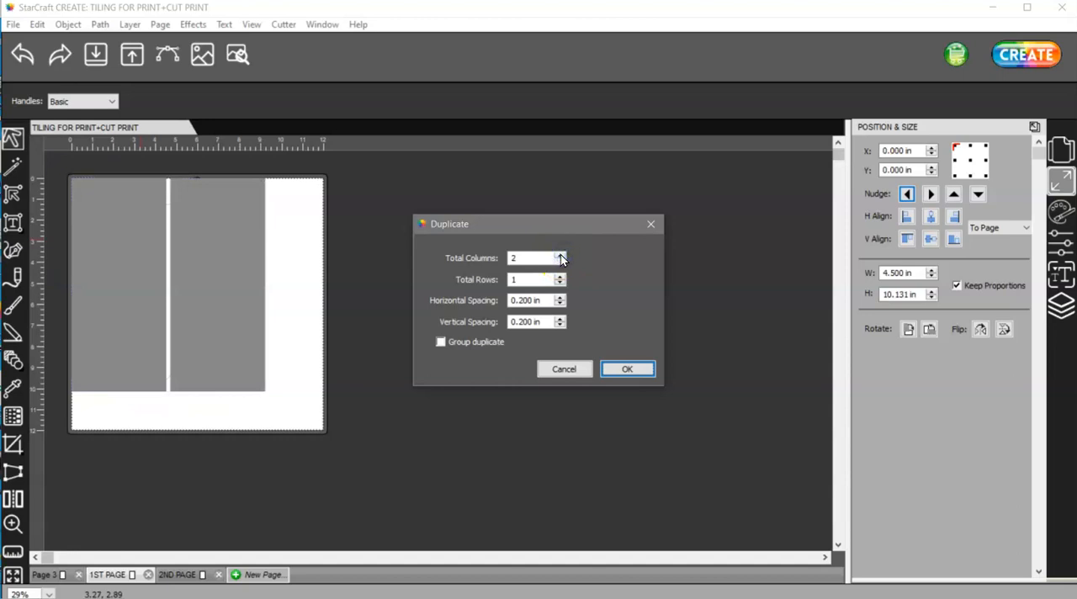
left_click(548, 323)
left_click(545, 300)
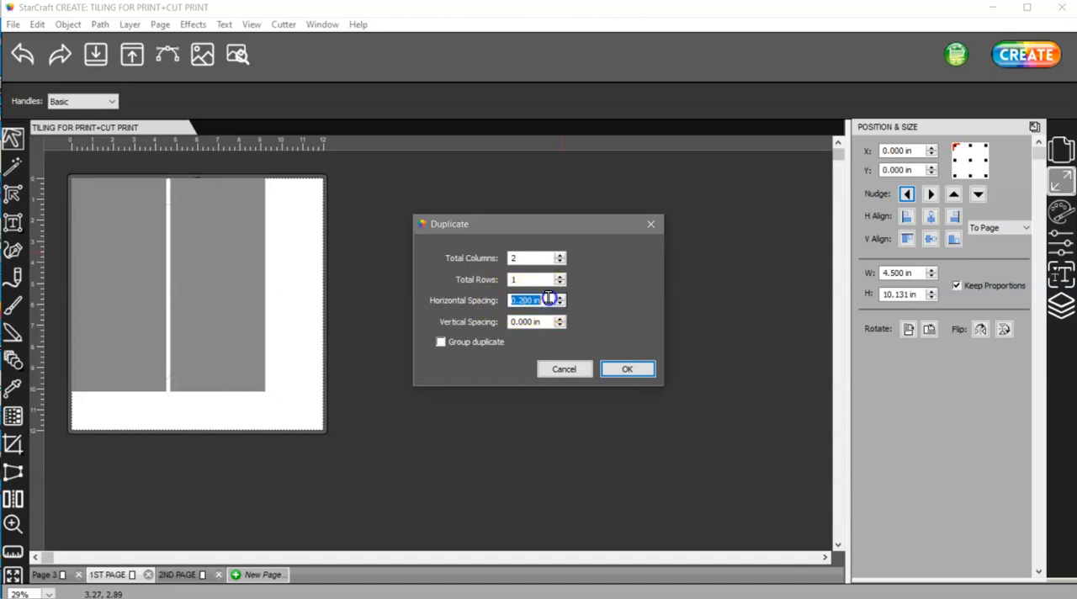
key("Tab")
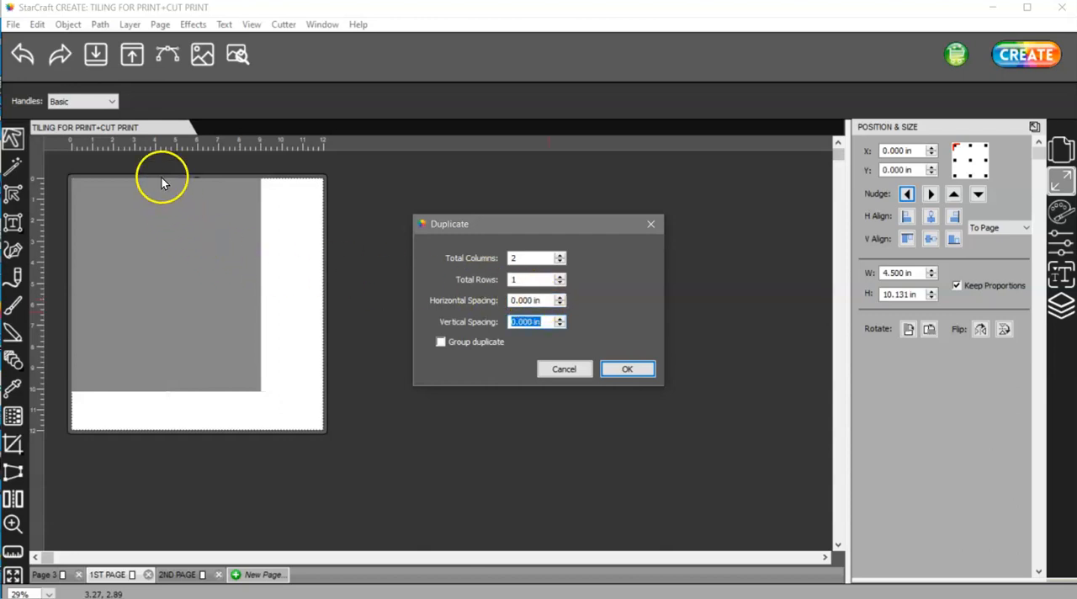
left_click(628, 368)
Cut the rectangle covering the raccoon's right half from 1ST PAGE and paste it in place on 2ND PAGE.
left_click(229, 288)
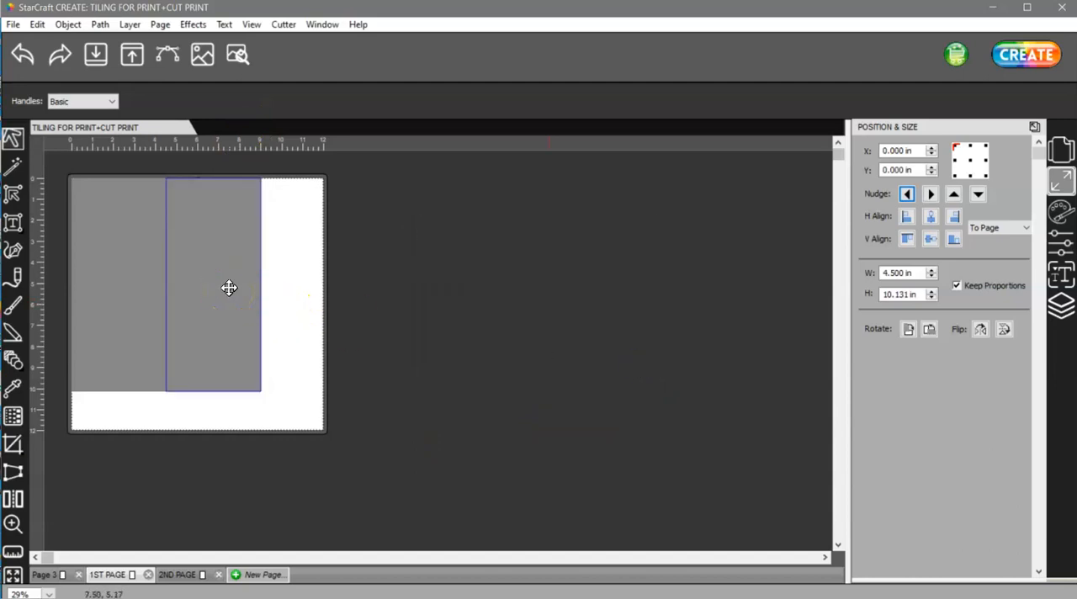
left_click(228, 288)
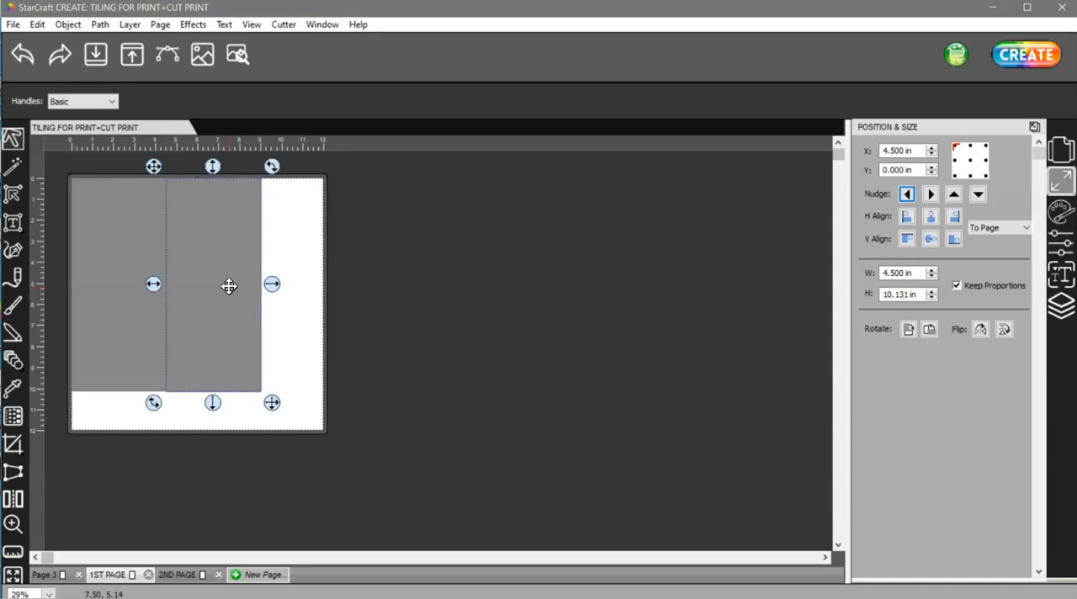
right_click(229, 286)
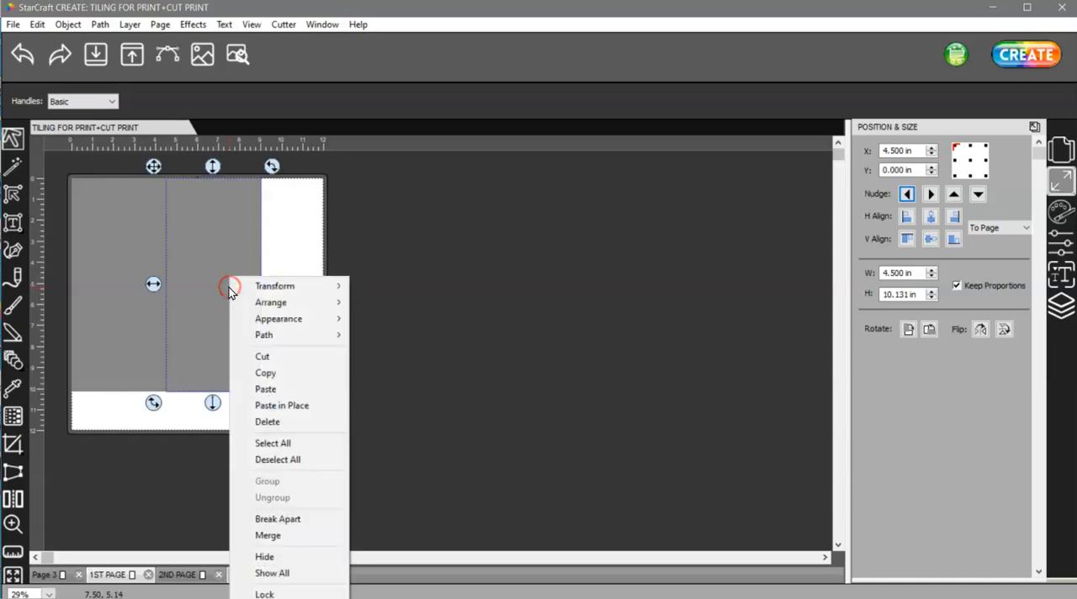
left_click(287, 356)
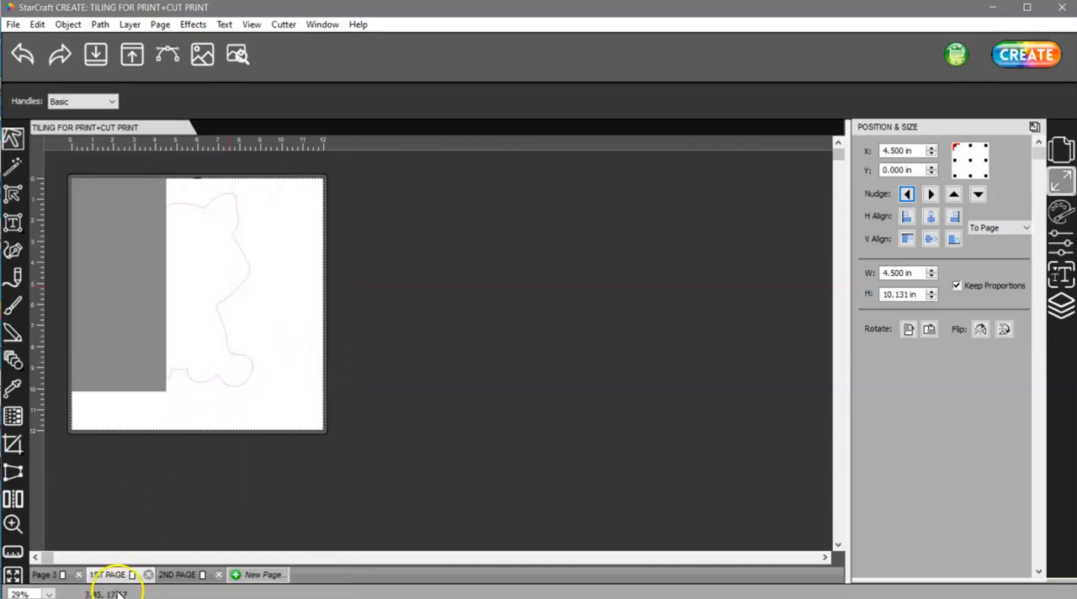
left_click(194, 575)
right_click(268, 307)
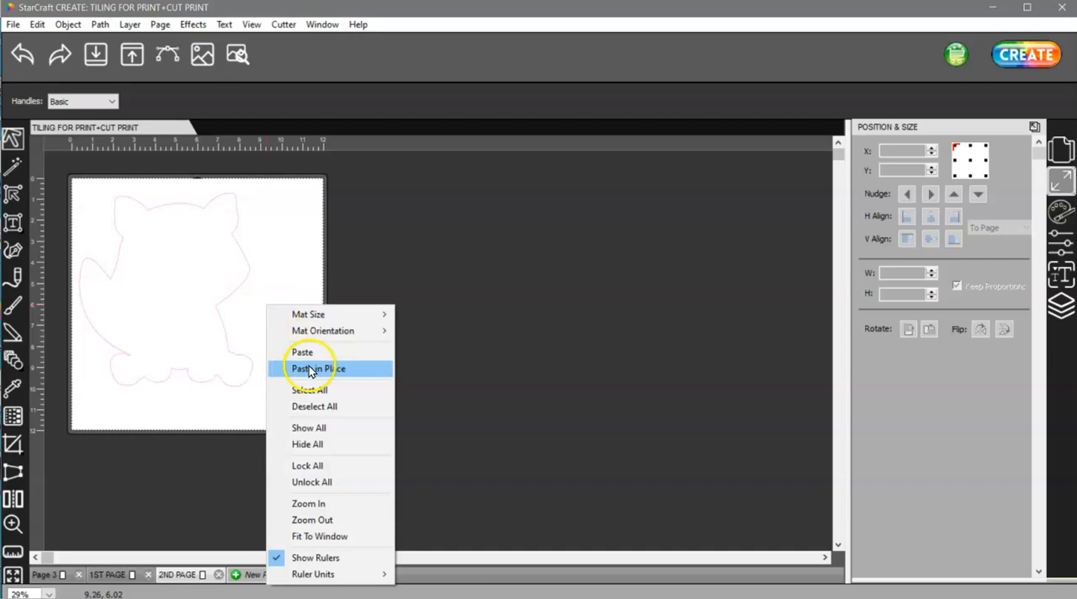
left_click(308, 370)
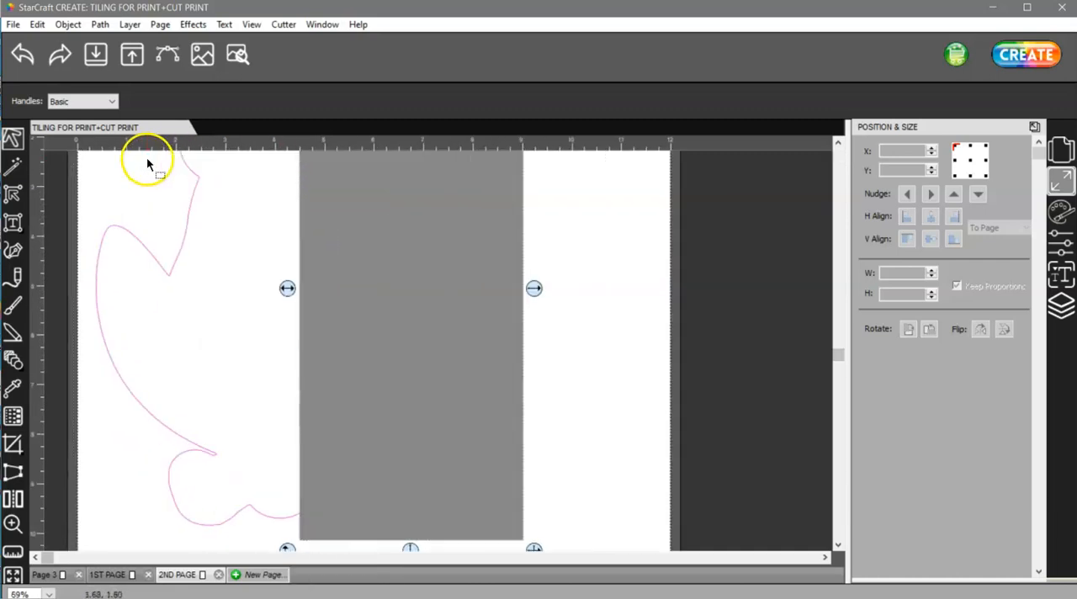
scroll(146, 157, "up", 4)
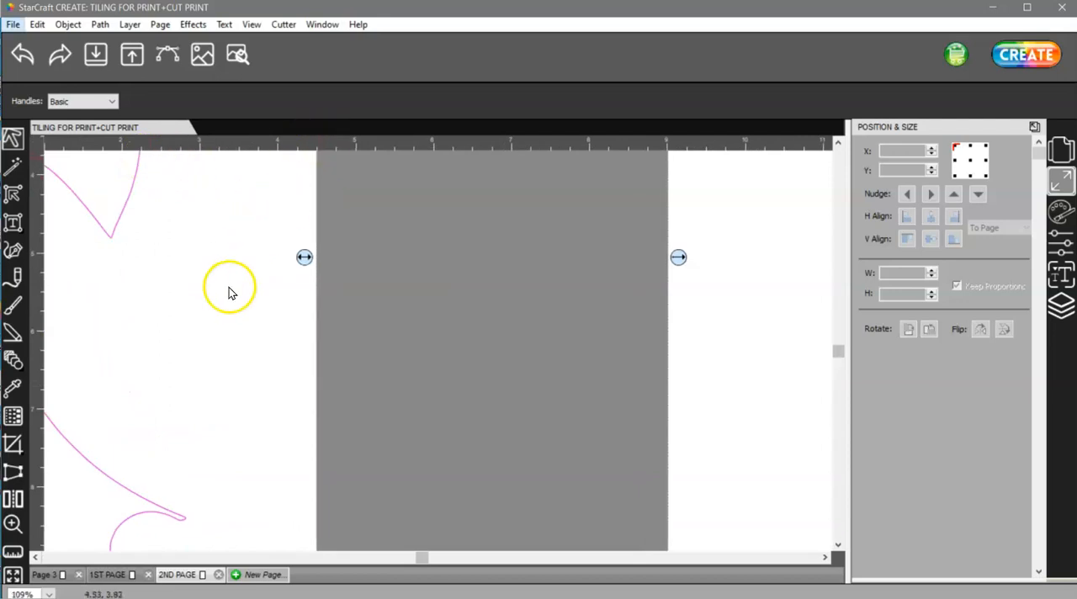
scroll(229, 288, "down", 4)
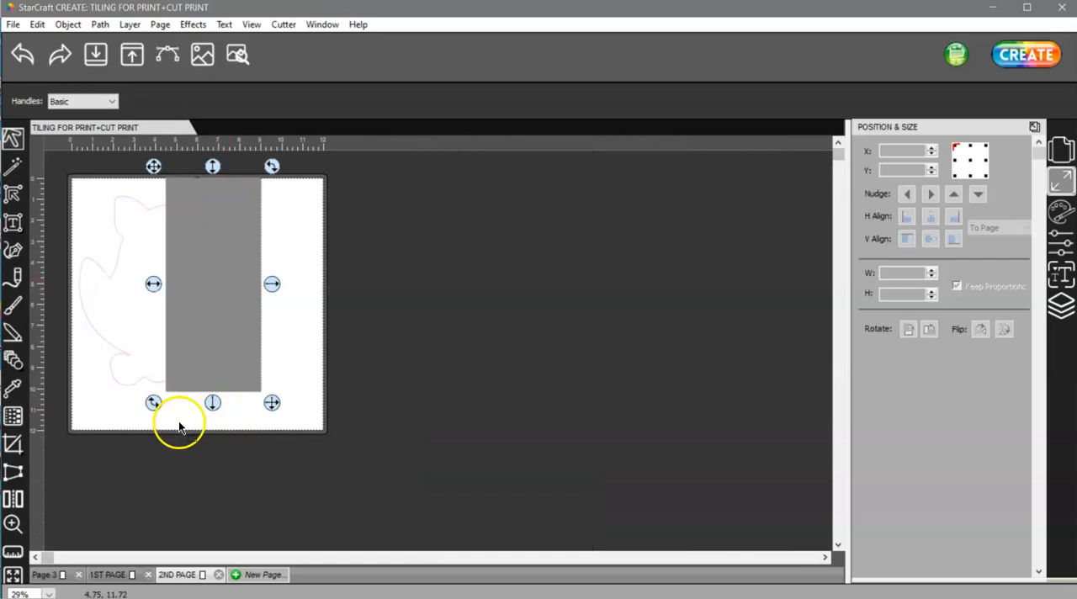
On 1ST PAGE, subtract the rectangle from the raccoon's cut outline with Back Minus Front, keeping the right half.
left_click(137, 573)
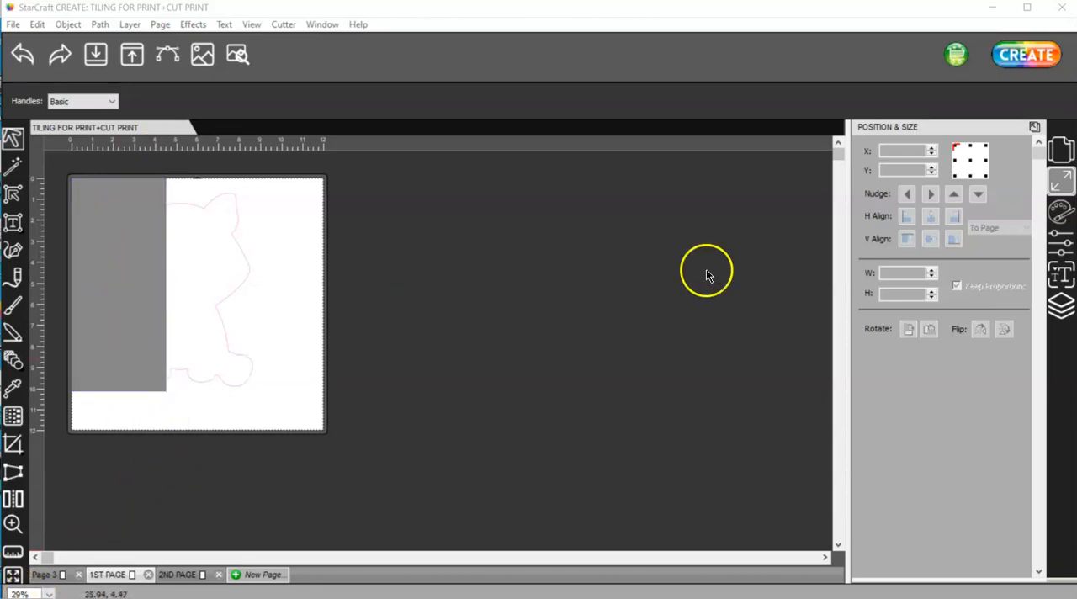
left_click(1049, 315)
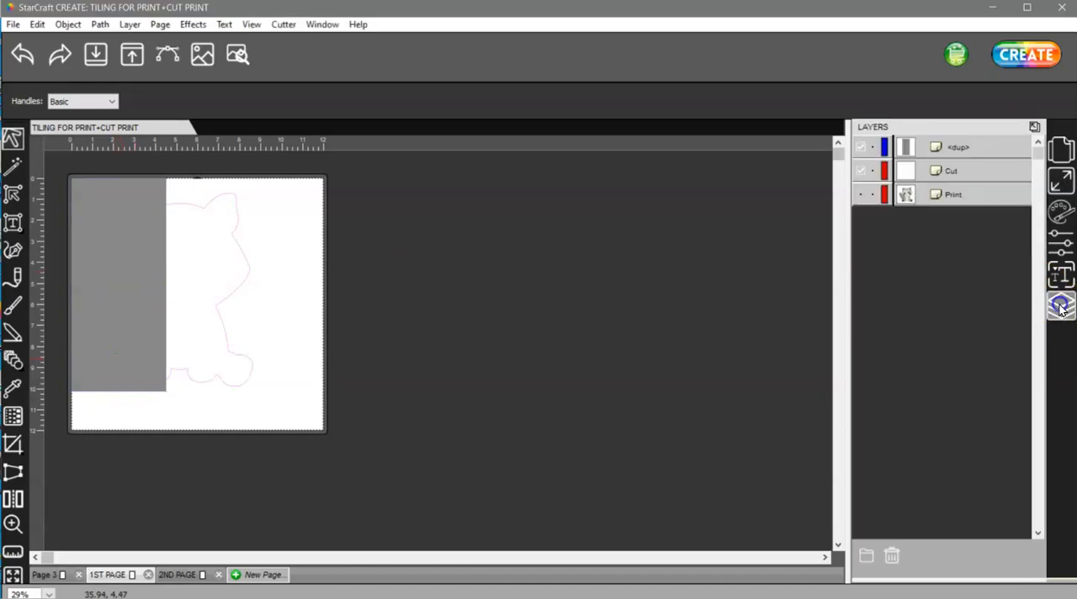
left_click(123, 251)
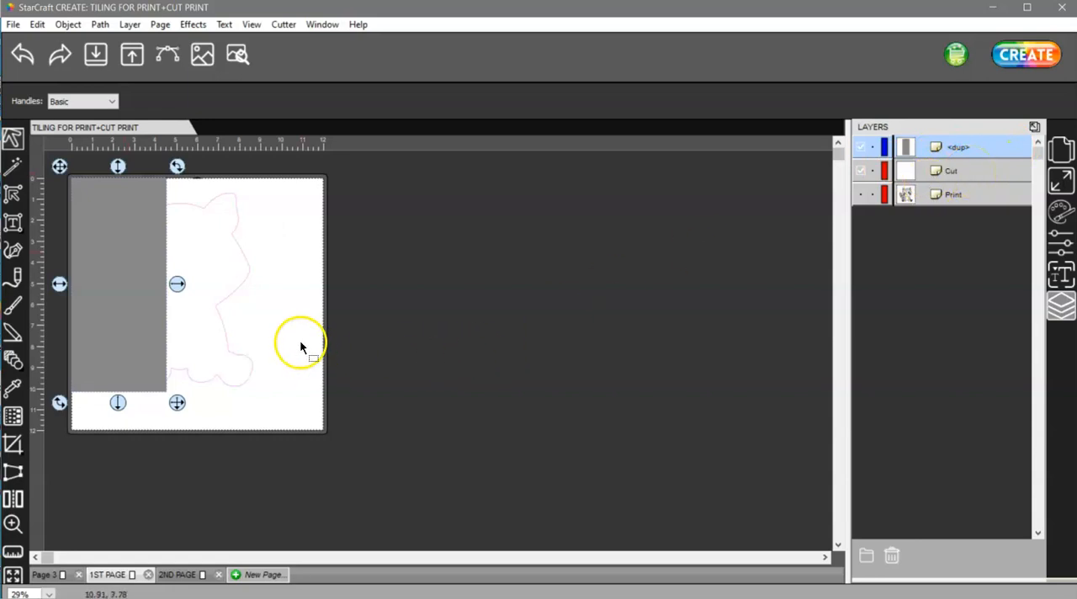
key("ctrl+a")
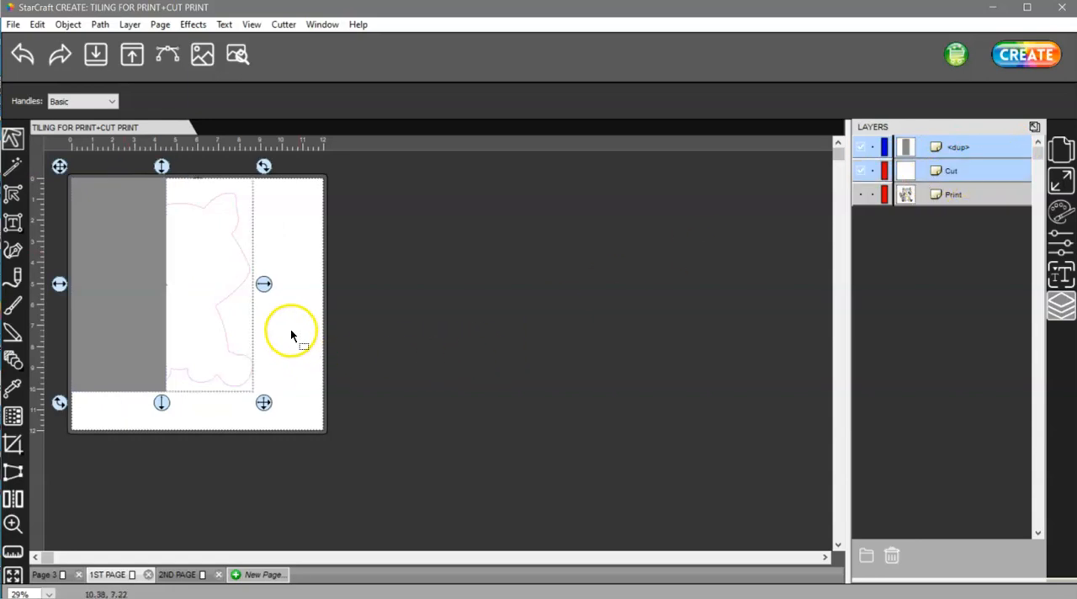
left_click(101, 24)
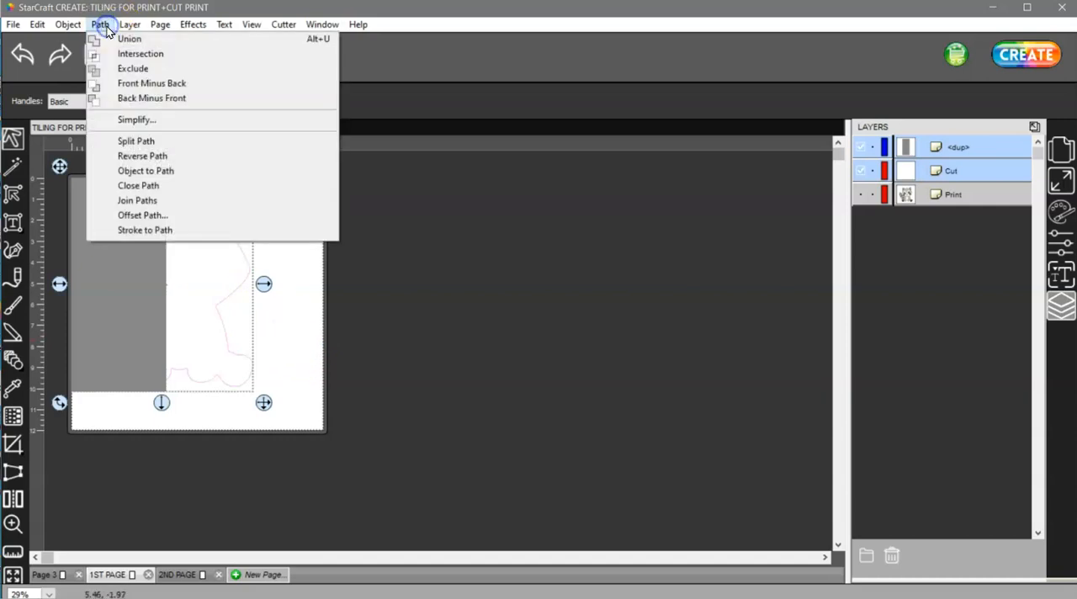
left_click(124, 98)
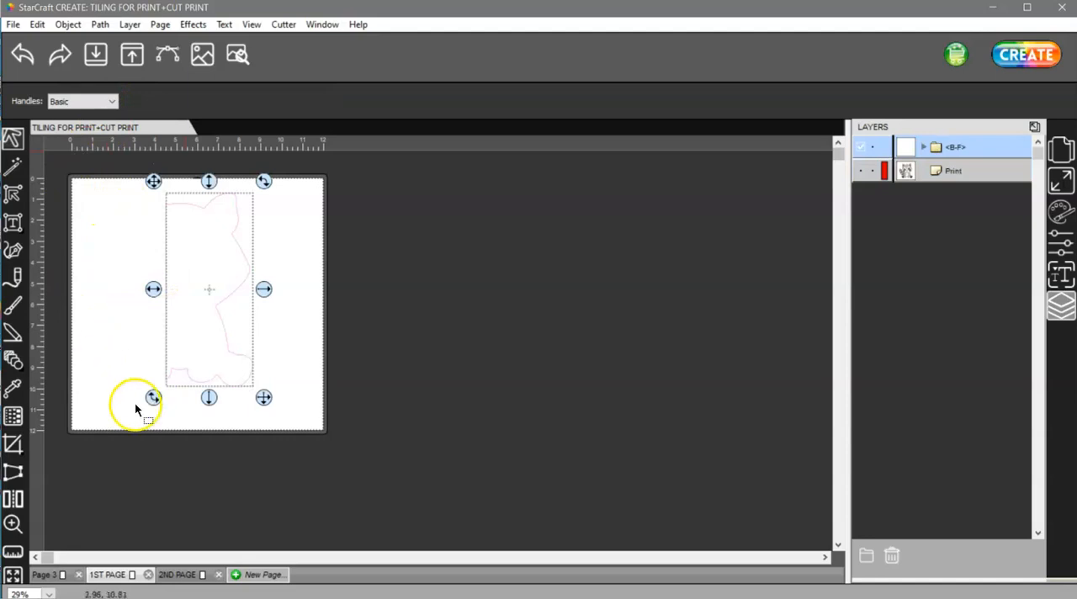
On 2ND PAGE, subtract the rectangle from the raccoon's cut outline with Back Minus Front, keeping the left half.
left_click(195, 576)
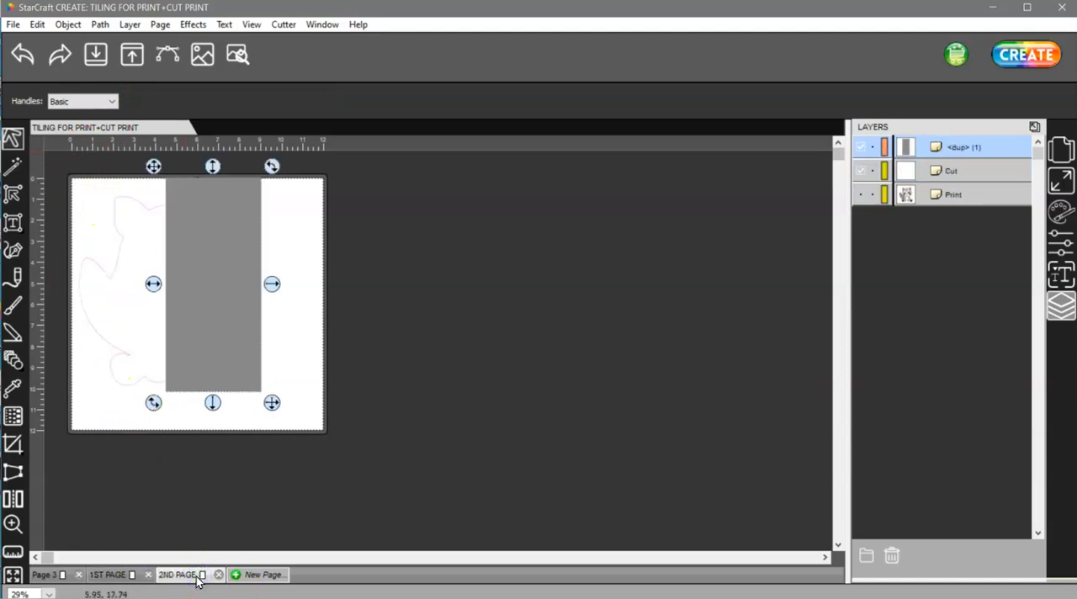
left_click_drag(325, 432, 60, 160)
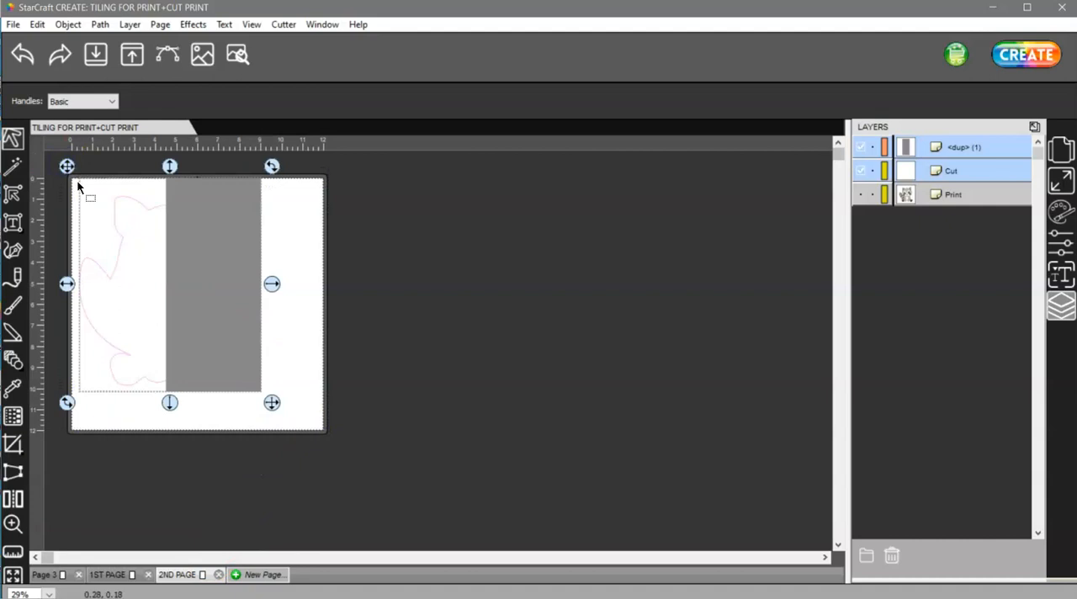
left_click(100, 24)
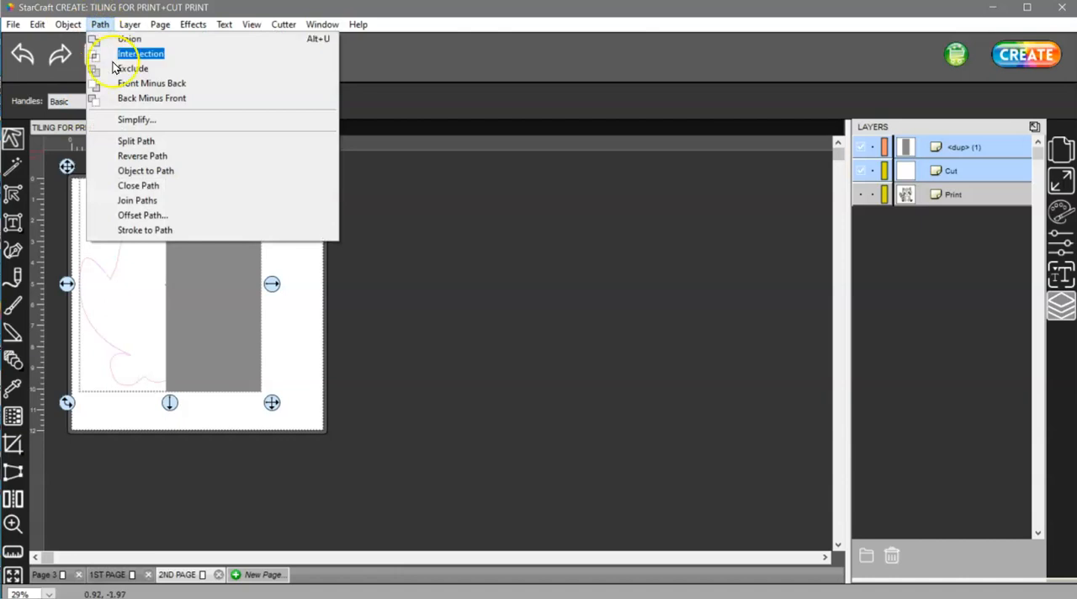
left_click(126, 99)
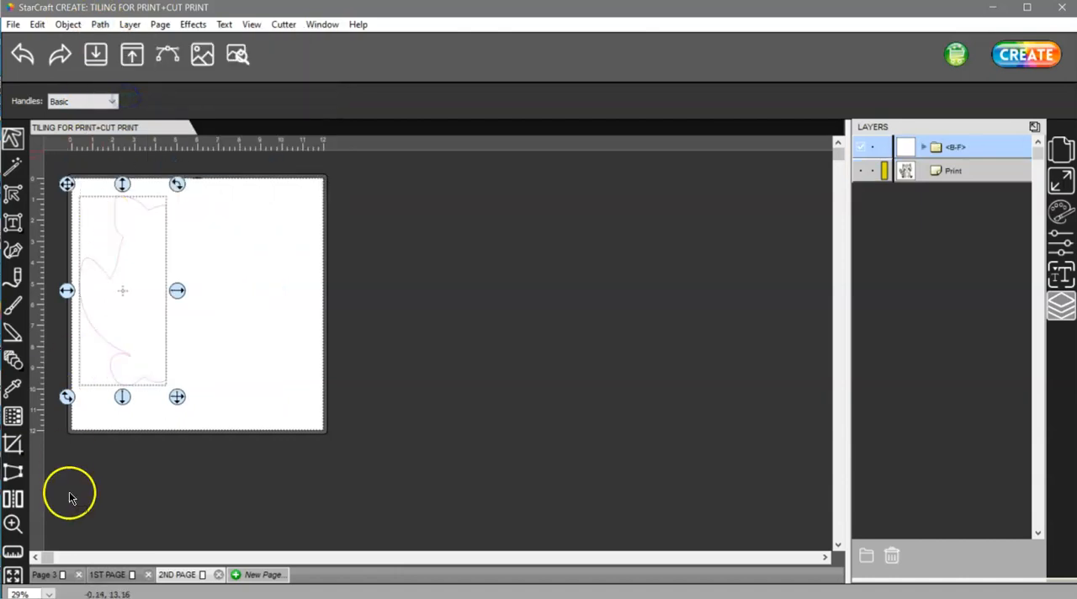
Show the Print layer on 2ND PAGE and make a clip path from the left-half outline and the raccoon image.
left_click(124, 575)
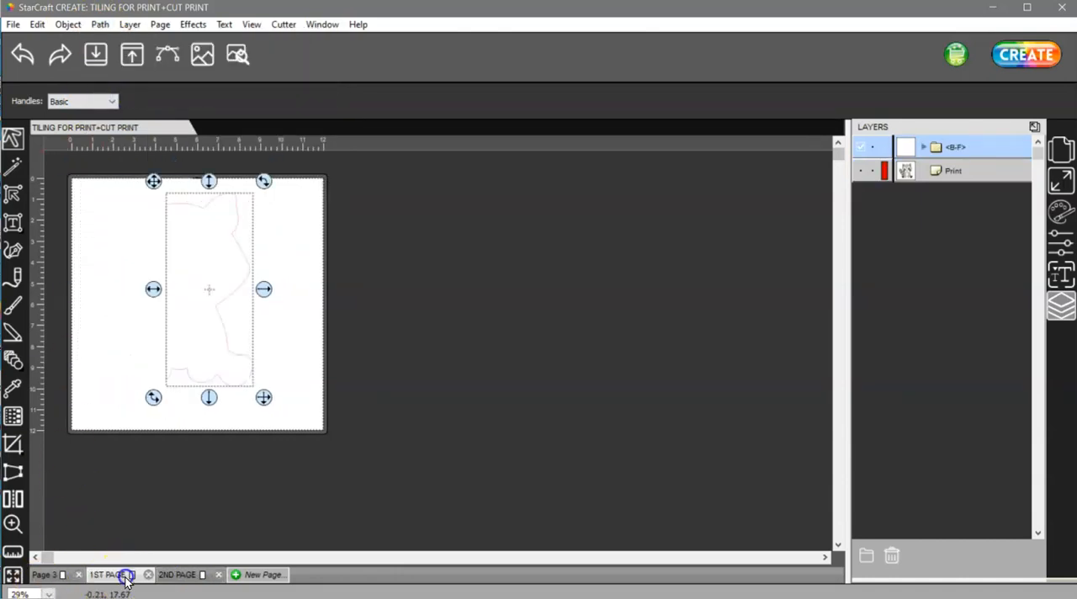
left_click(174, 574)
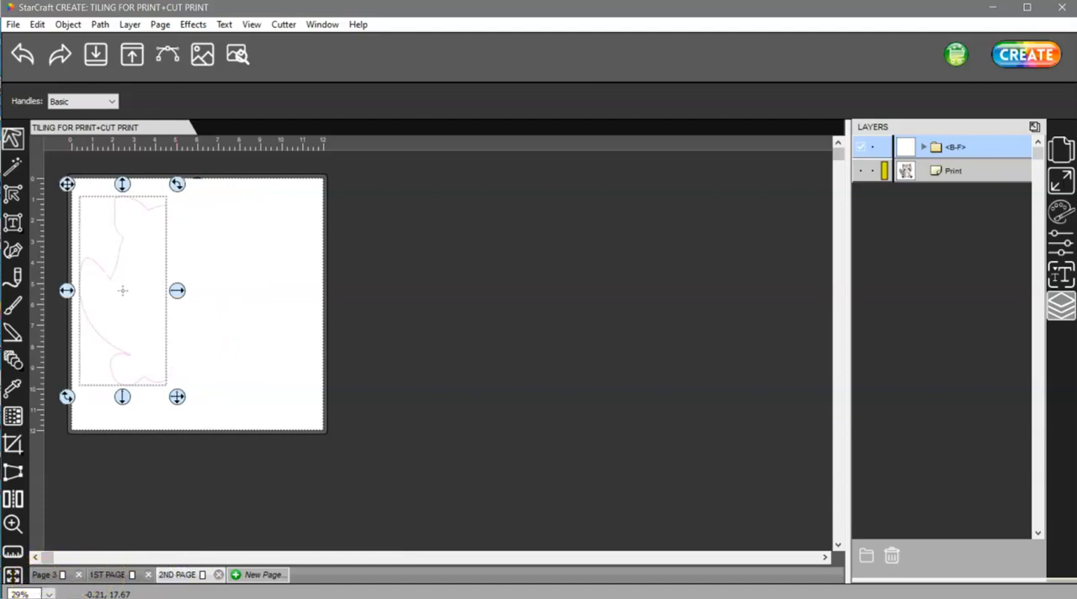
left_click(862, 172)
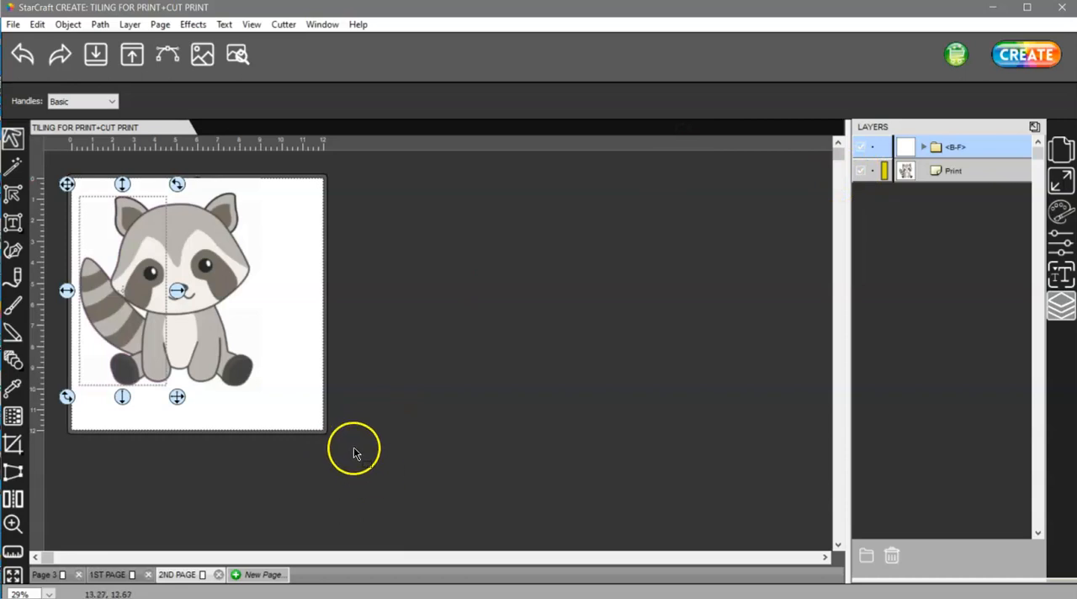
key("ctrl+a")
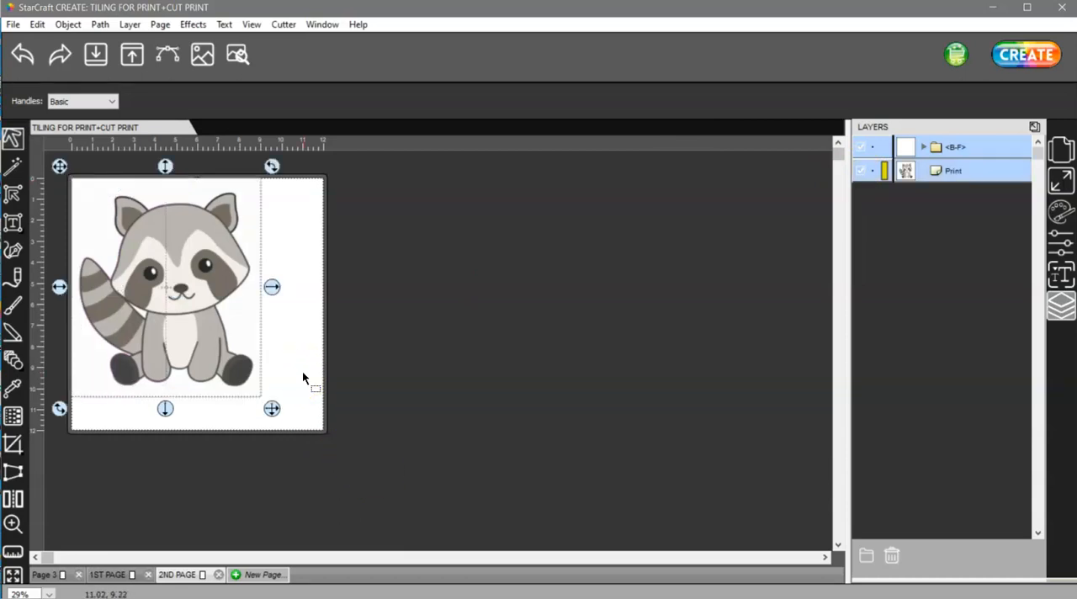
left_click(68, 25)
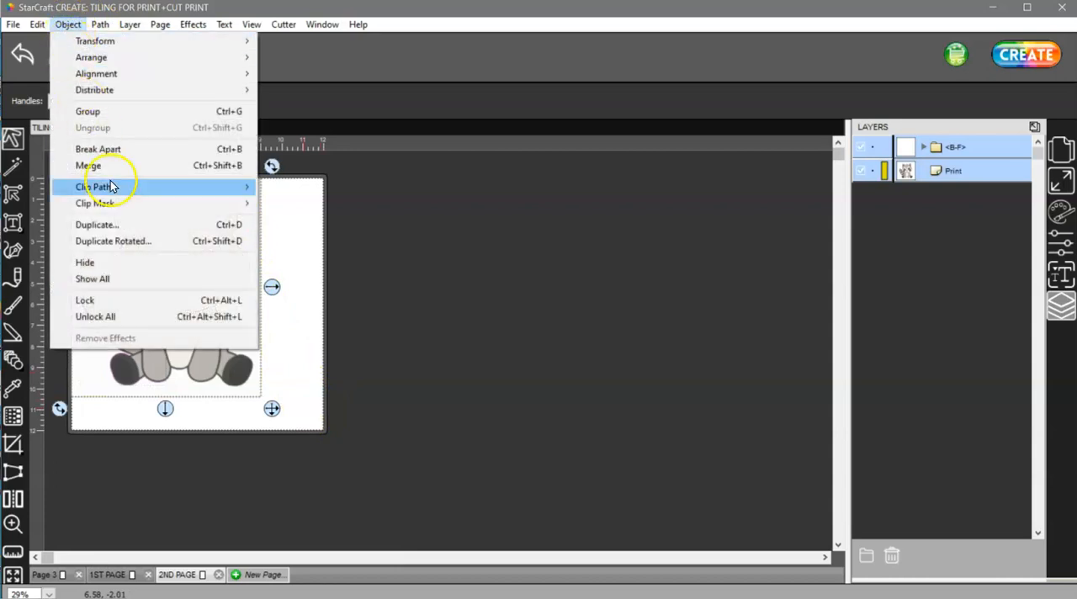
mouse_move(156, 187)
left_click(271, 186)
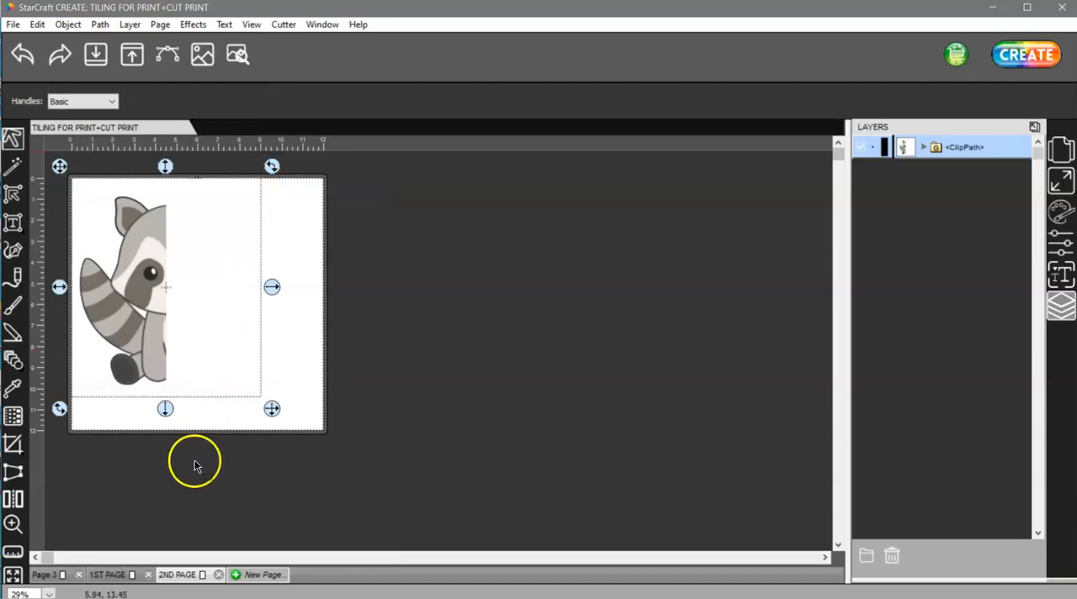
Show the Print layer on 1ST PAGE and make a clip path from the right-half outline and the raccoon image.
left_click(120, 577)
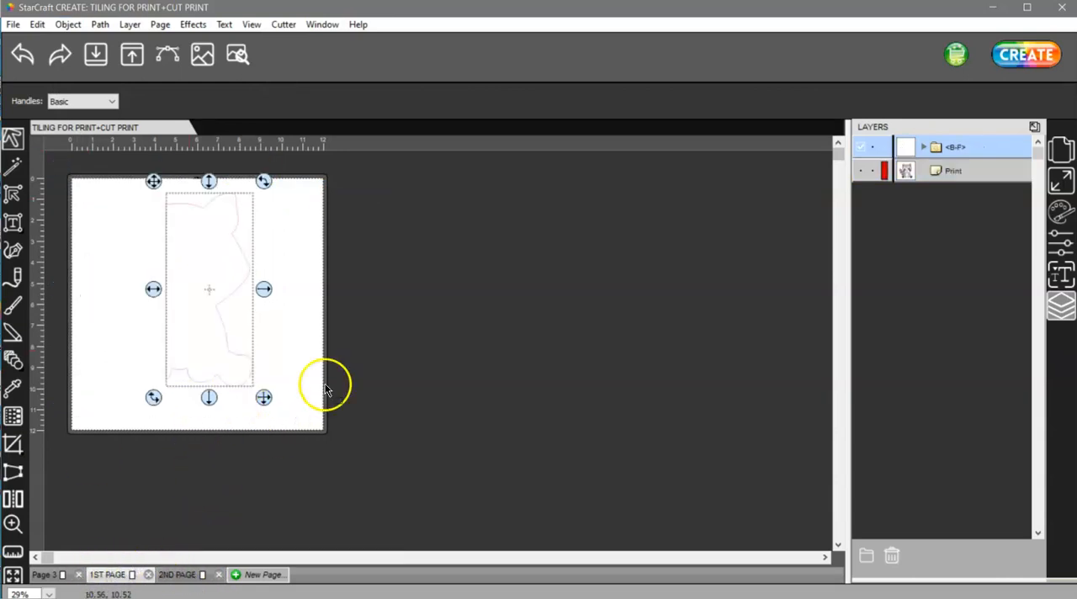
left_click(859, 171)
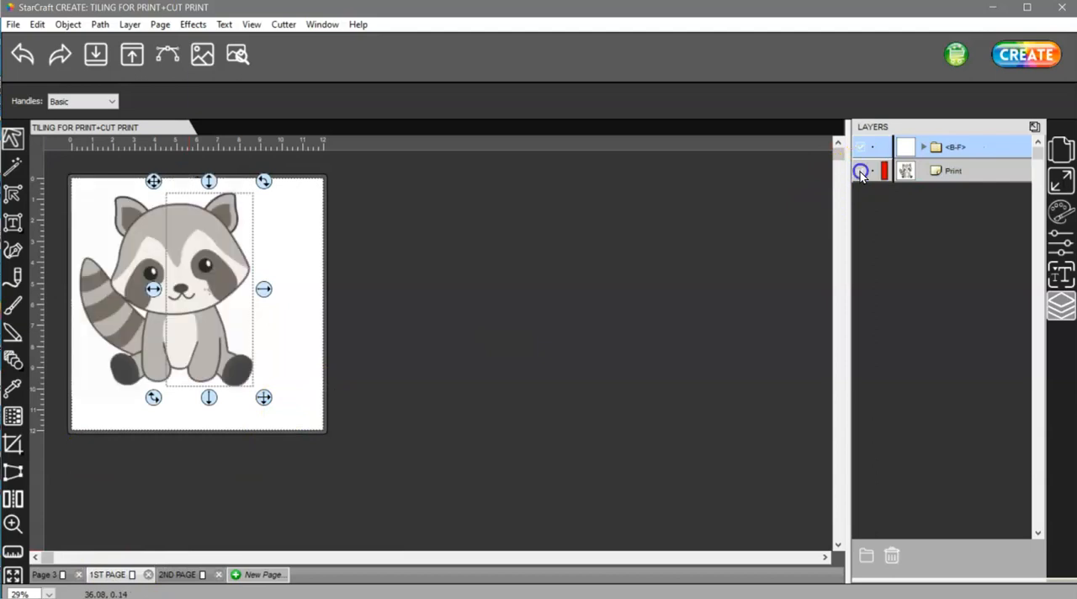
left_click(328, 315)
key("ctrl+a")
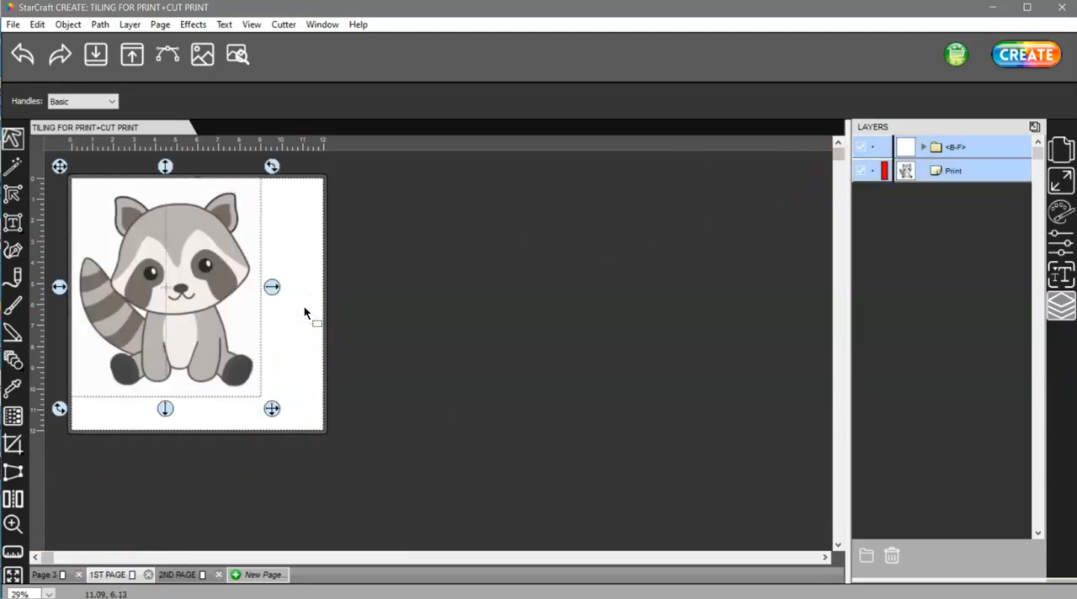
left_click(69, 25)
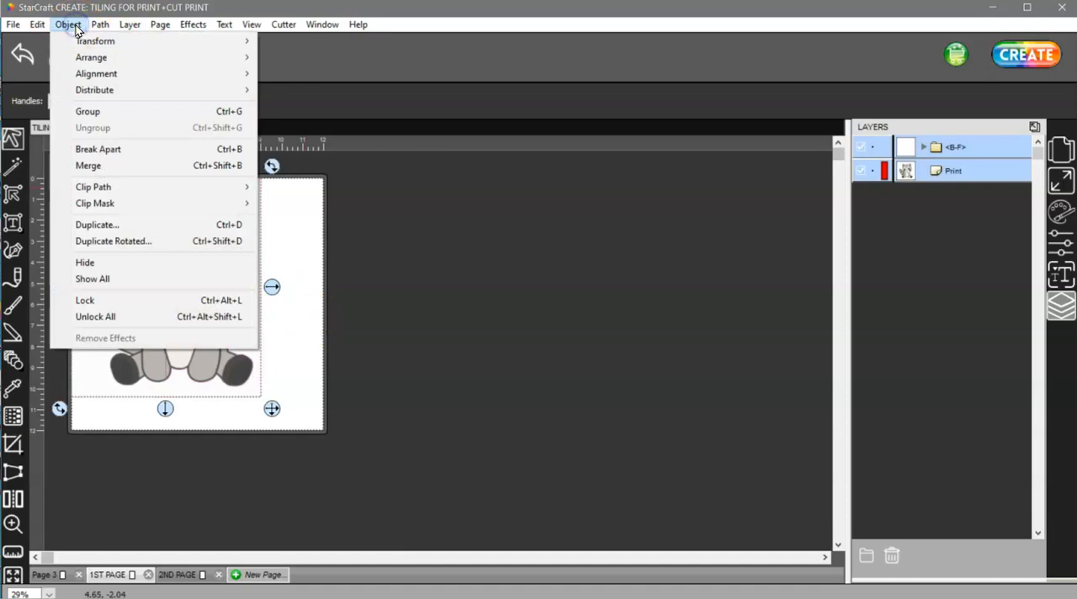
mouse_move(144, 187)
left_click(288, 186)
left_click(286, 185)
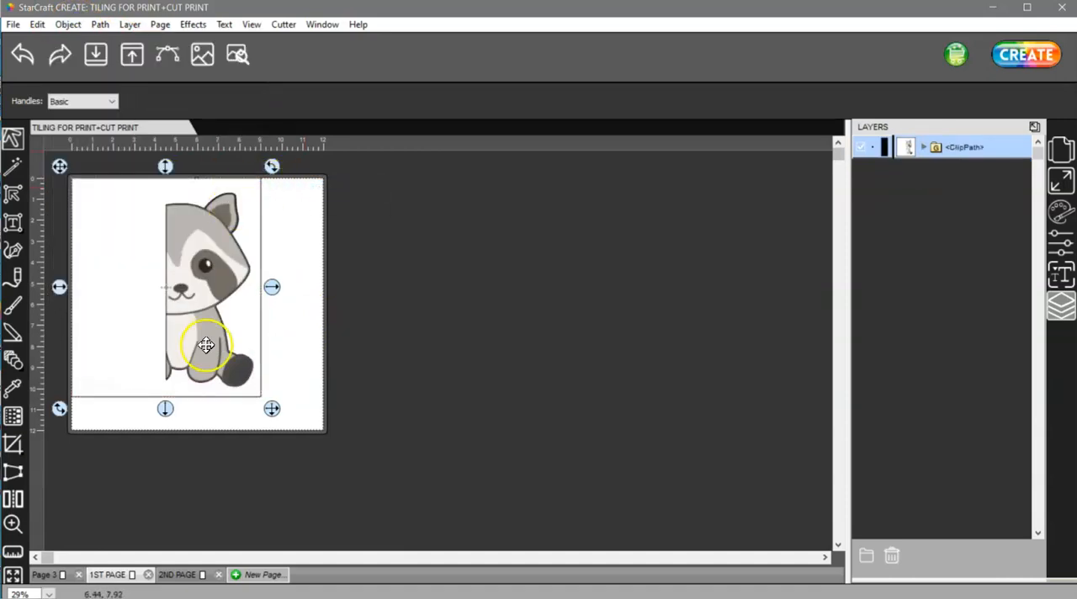
Move the clipped raccoon halves toward the middle of 1ST PAGE and 2ND PAGE.
left_click_drag(206, 336, 585, 296)
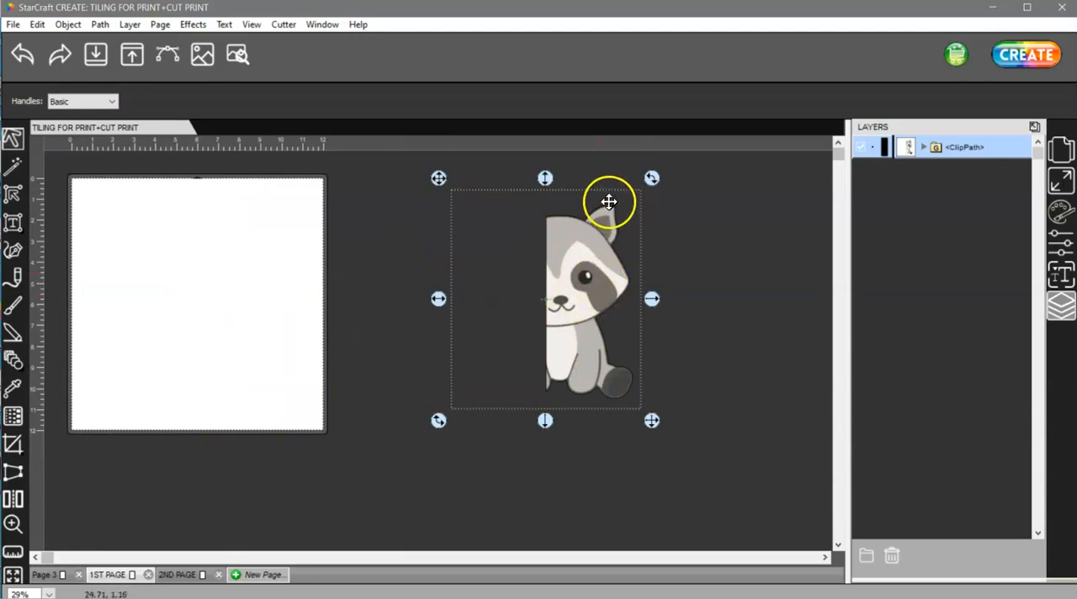
left_click_drag(585, 279, 241, 280)
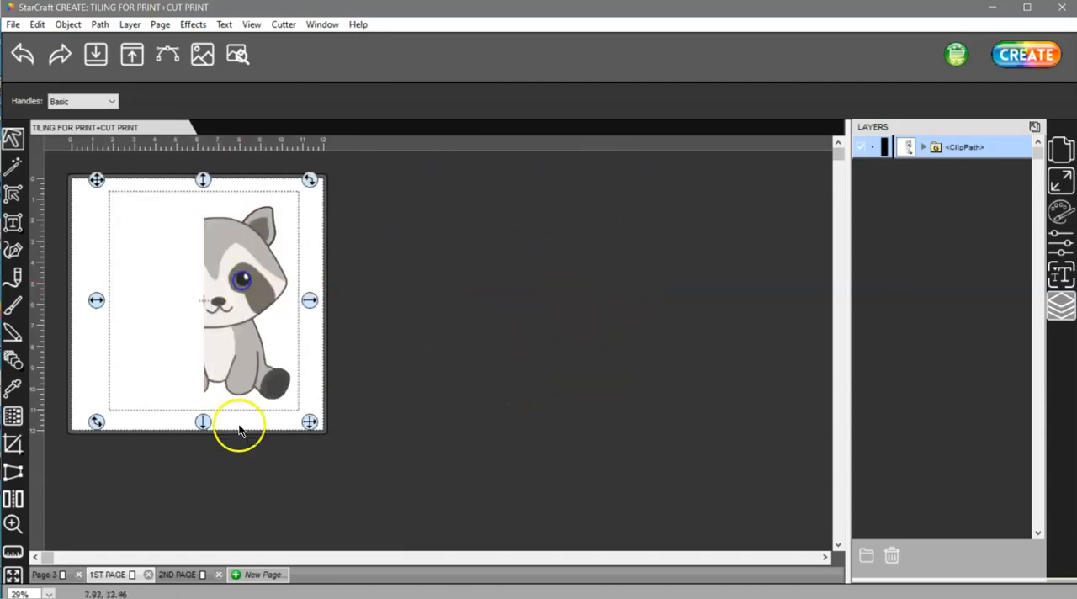
left_click(173, 574)
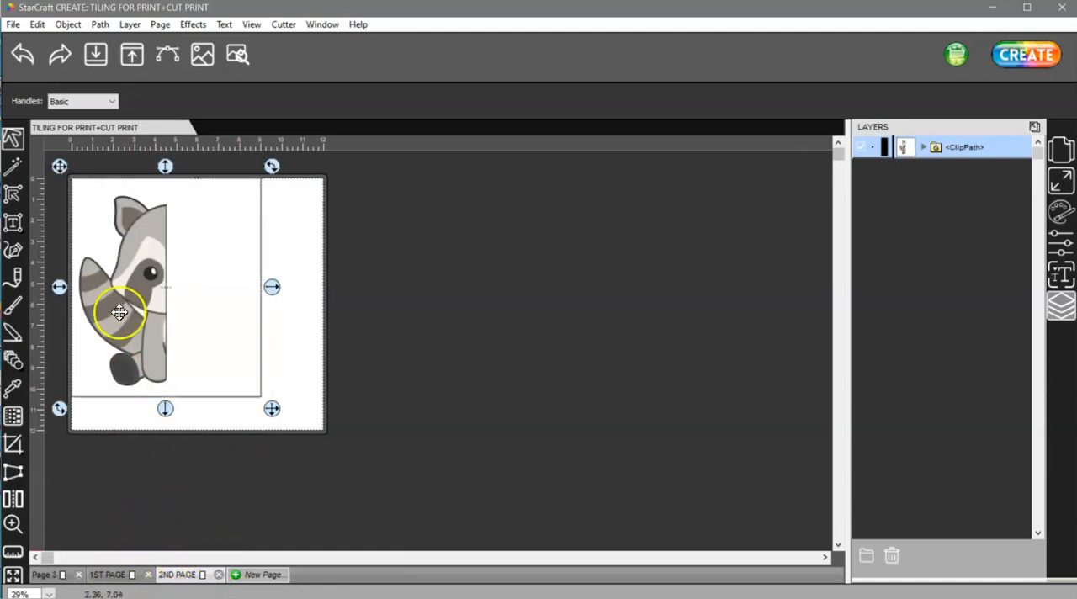
left_click_drag(139, 306, 204, 325)
Set the mat size to 8.5" x 11" and shift the raccoon's left half further into the page on 2ND PAGE.
left_click(1061, 150)
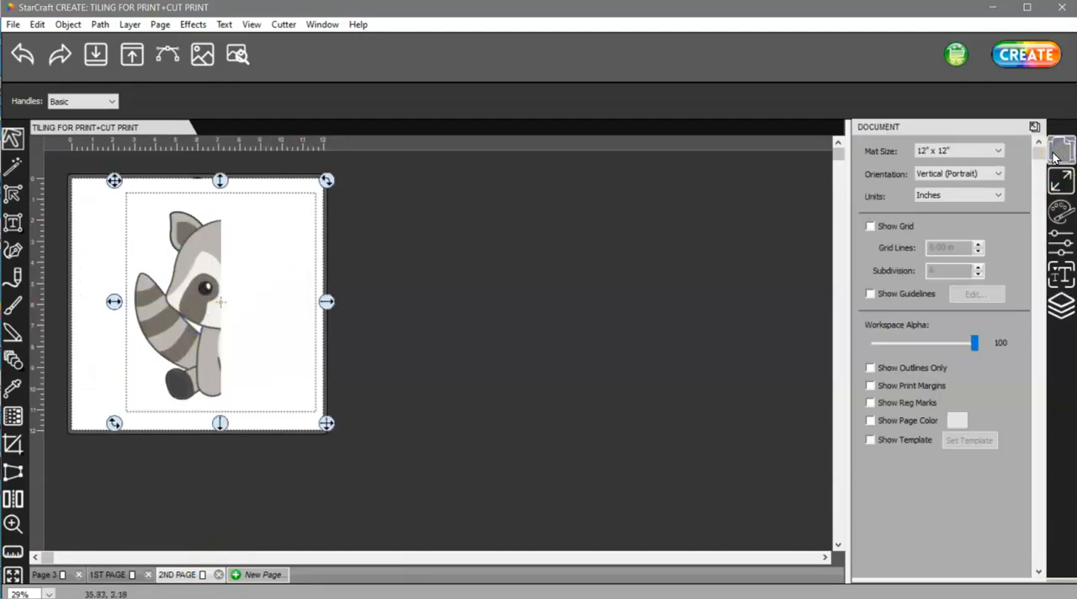
left_click(959, 150)
left_click(949, 192)
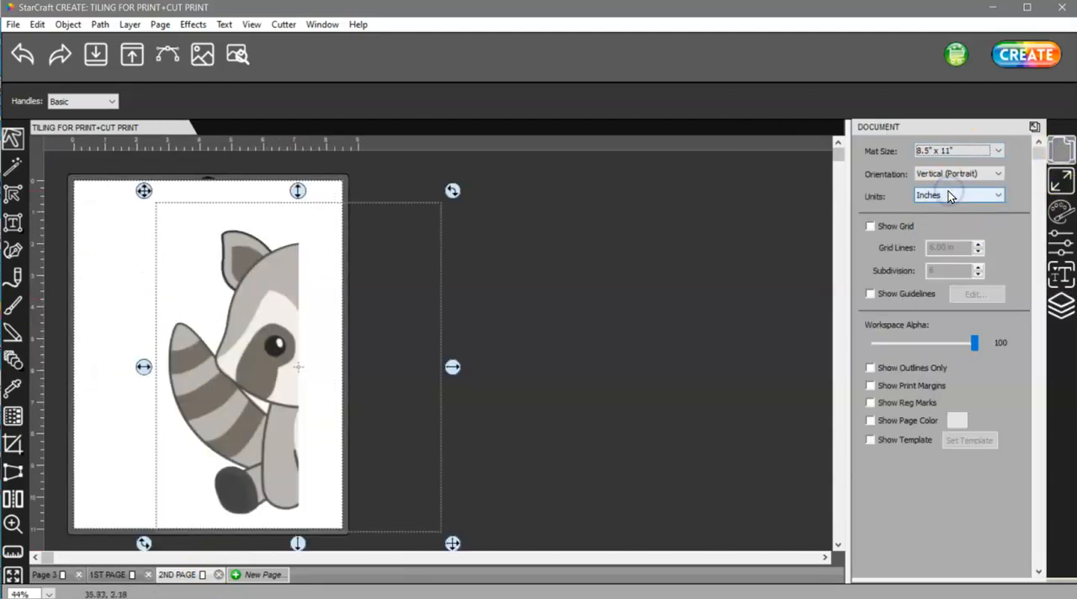
left_click_drag(284, 379, 223, 369)
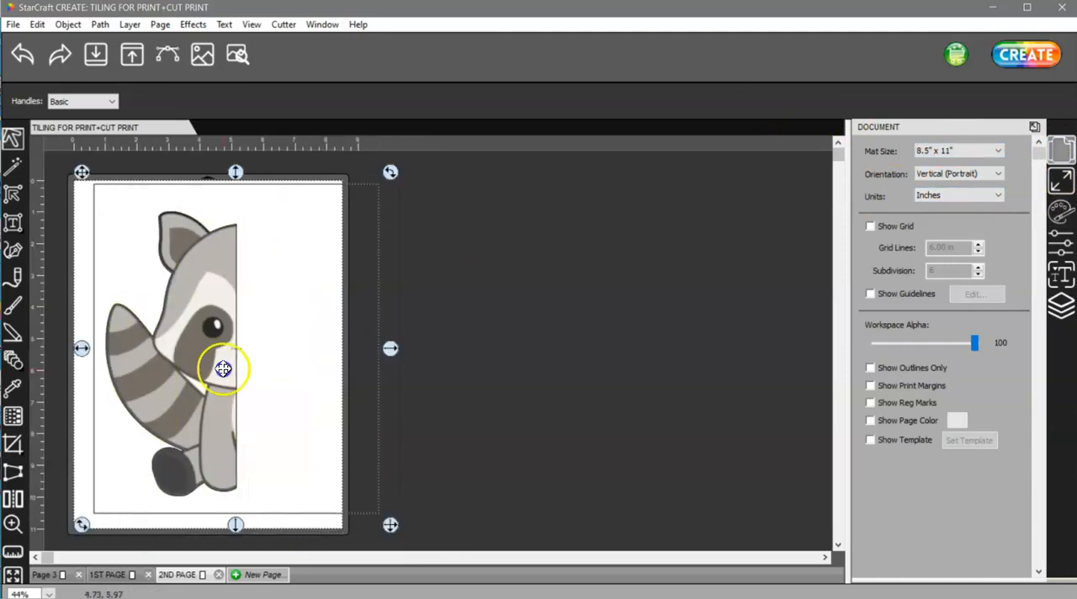
Show the print margins and registration marks, and move the left half closer to the page's left margin.
left_click(870, 385)
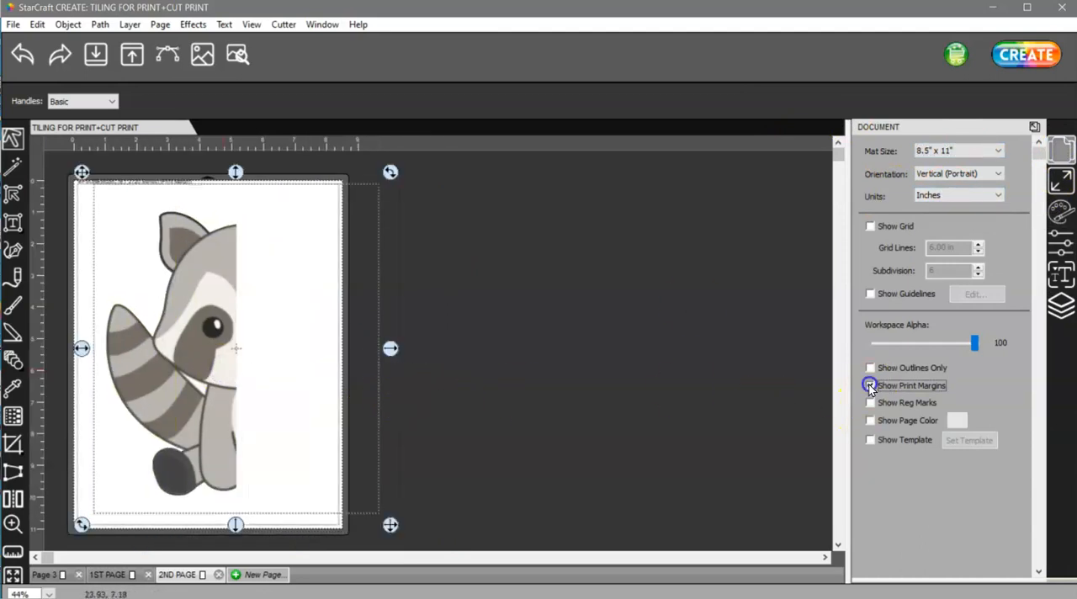
left_click(870, 403)
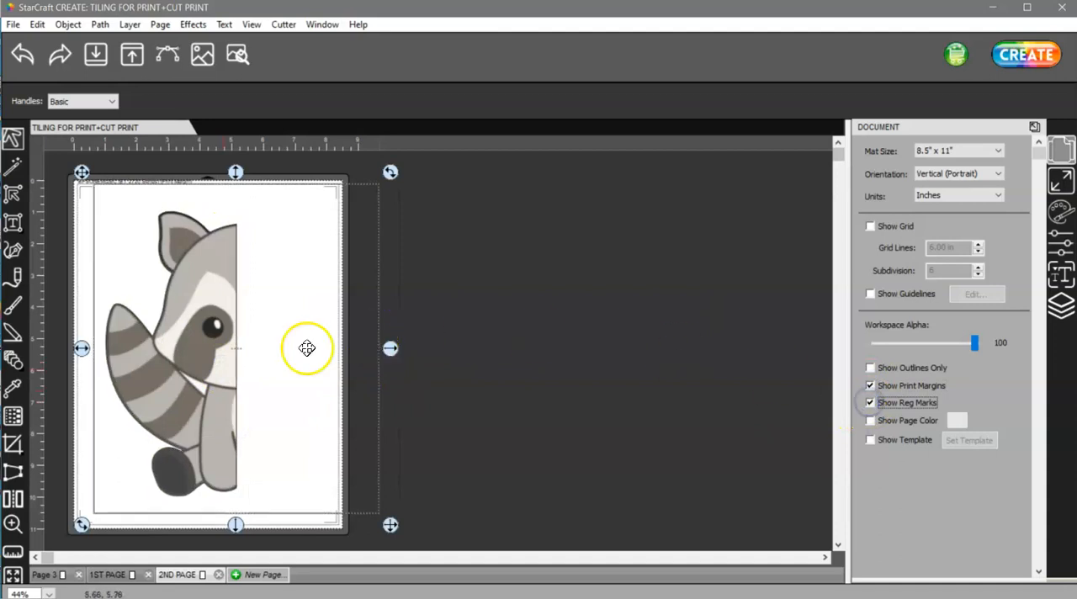
mouse_move(210, 380)
left_mouse_down()
mouse_move(208, 391)
mouse_move(190, 374)
left_mouse_up()
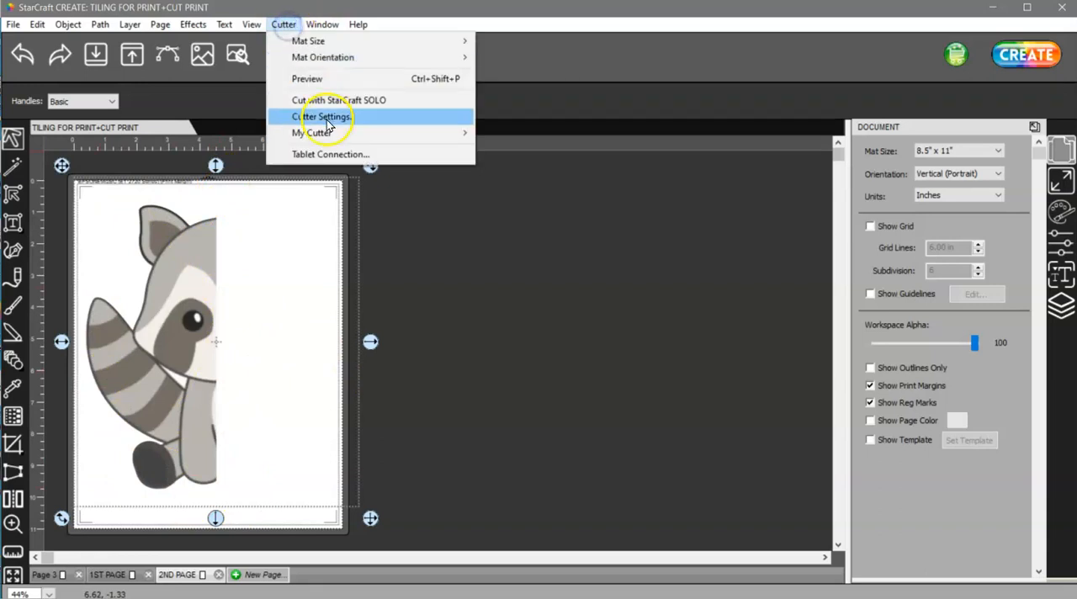
Set the cutter's registration marks to "Mark offset around design" and save the cutter settings.
left_click(327, 119)
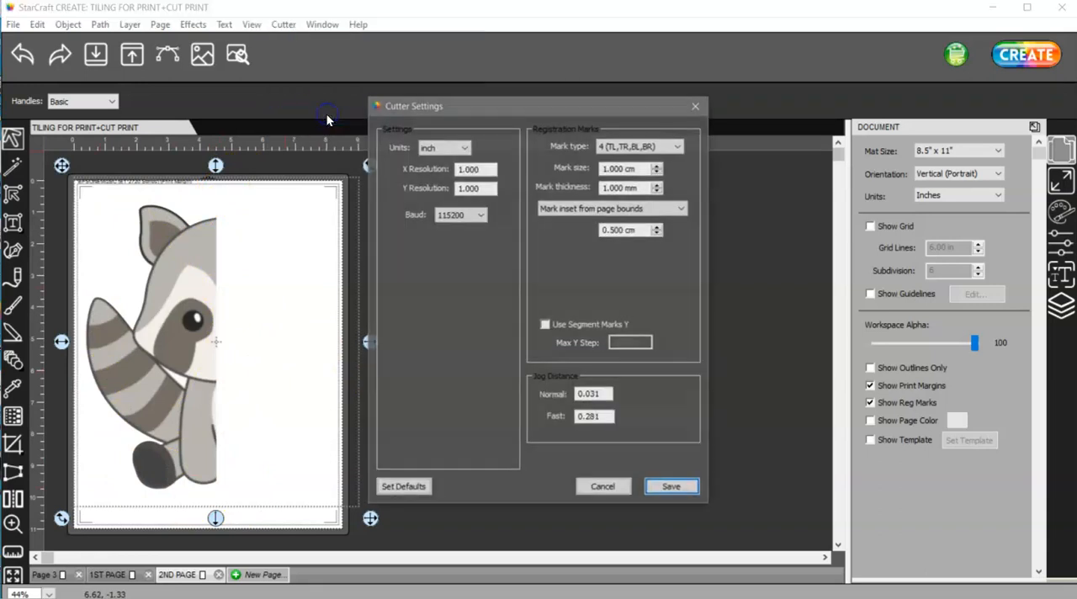
left_click(572, 211)
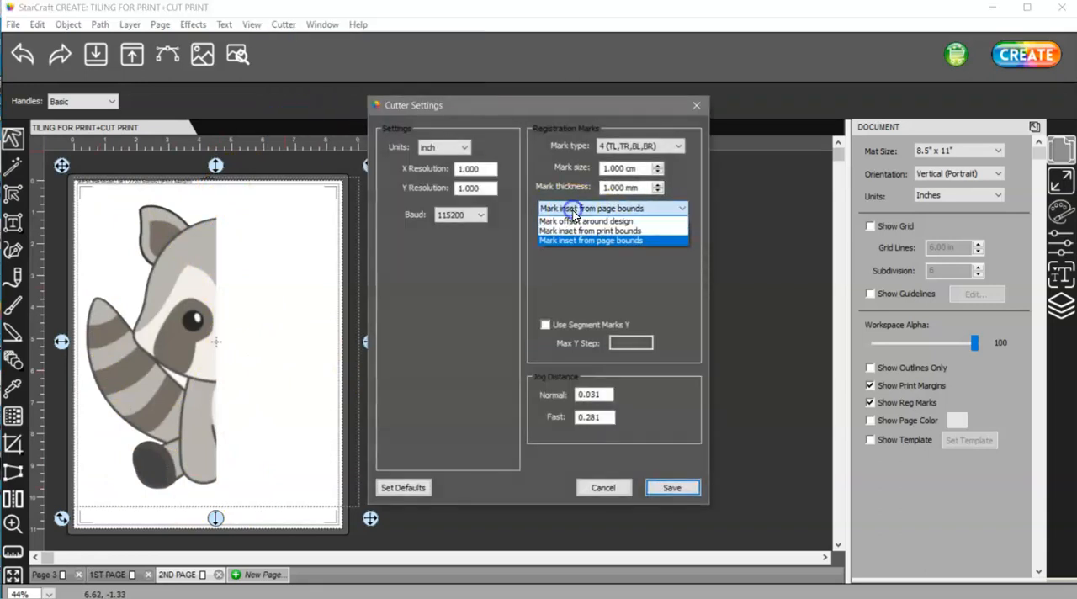
left_click(626, 220)
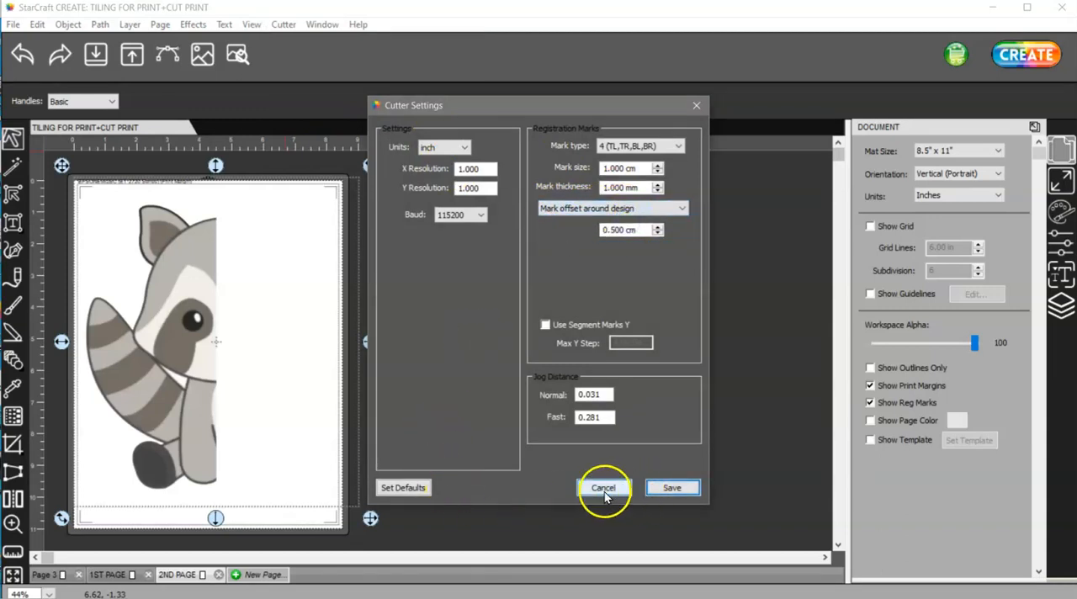
left_click(670, 488)
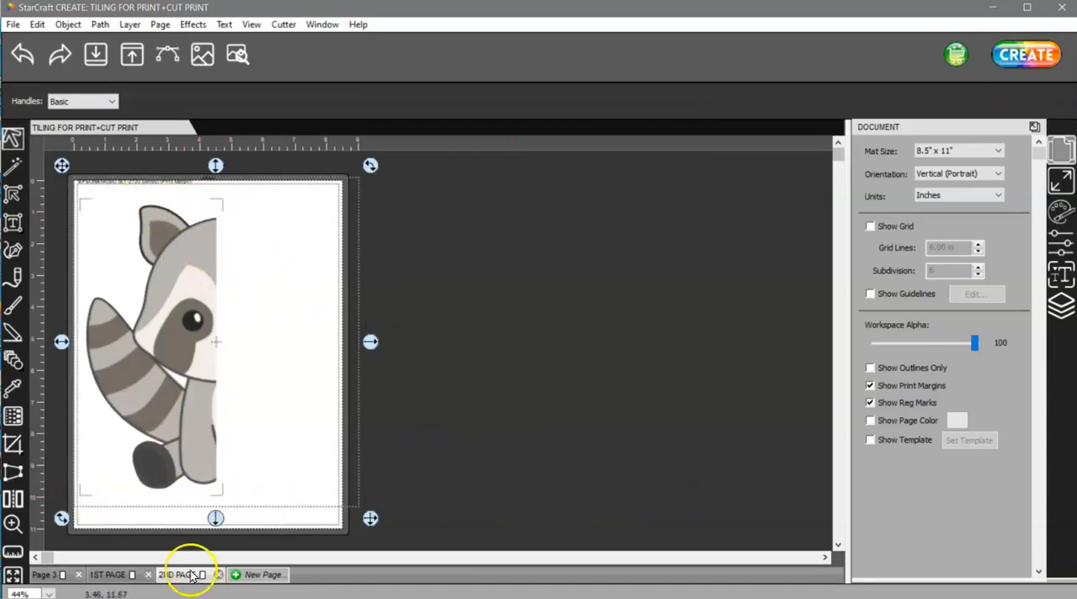
Move the raccoon's right half on 1ST PAGE against the page's left print margin.
left_click(120, 574)
left_click_drag(336, 304, 239, 283)
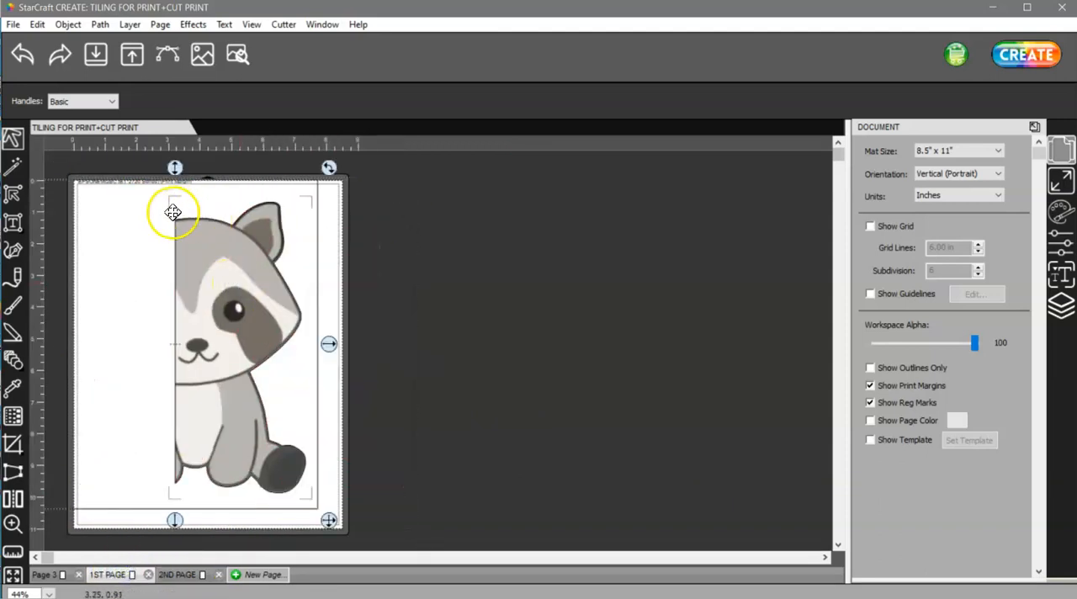
left_click_drag(252, 331, 158, 315)
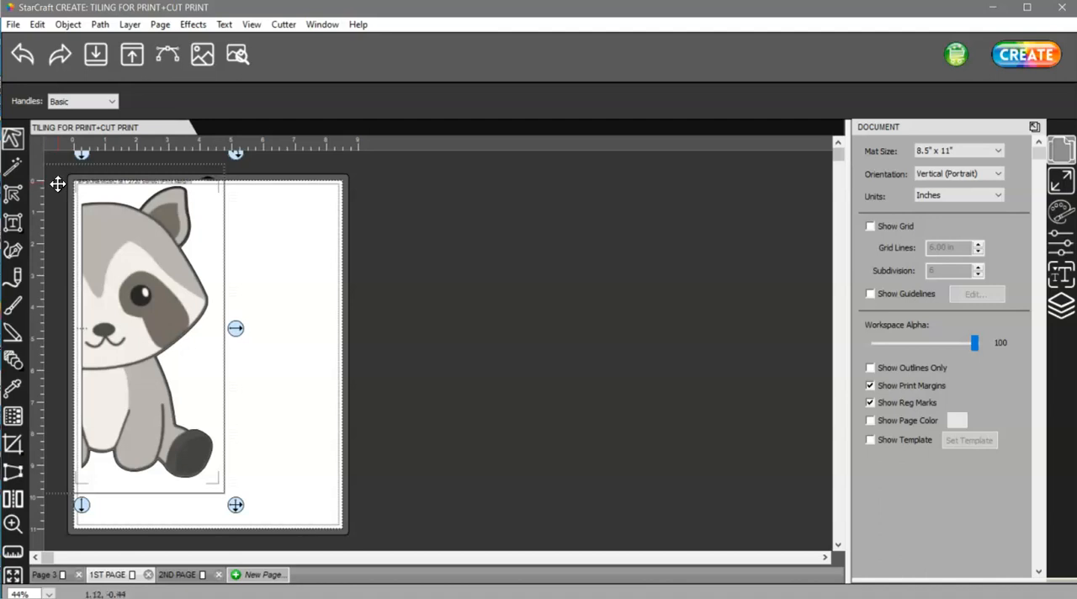
Preview 1ST PAGE, hiding the printable image to check the cut line alone and showing it again.
left_click(237, 55)
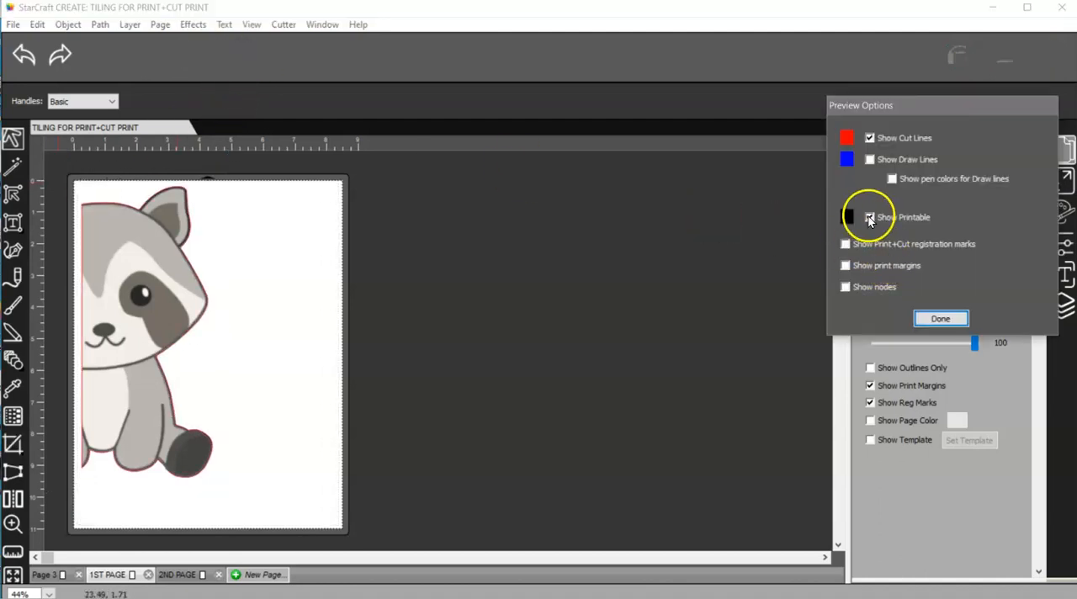
left_click(869, 218)
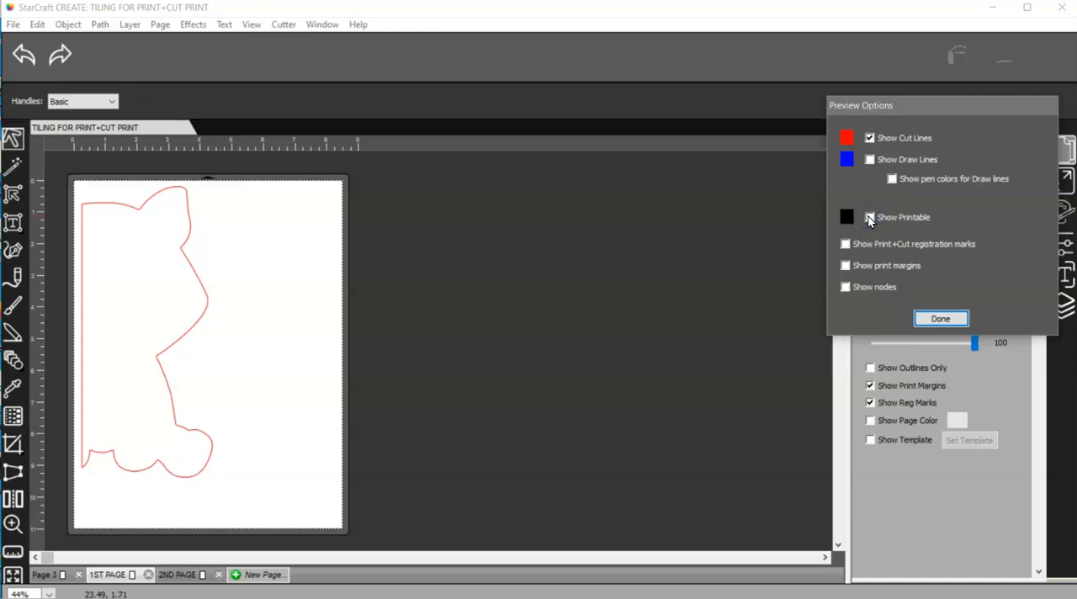
left_click(870, 218)
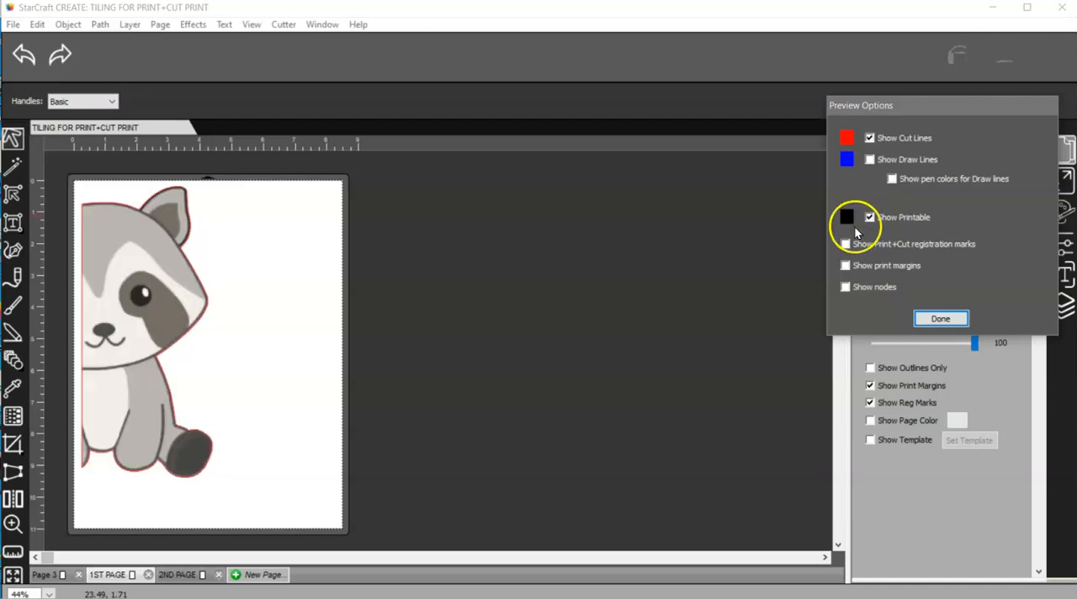
left_click(939, 318)
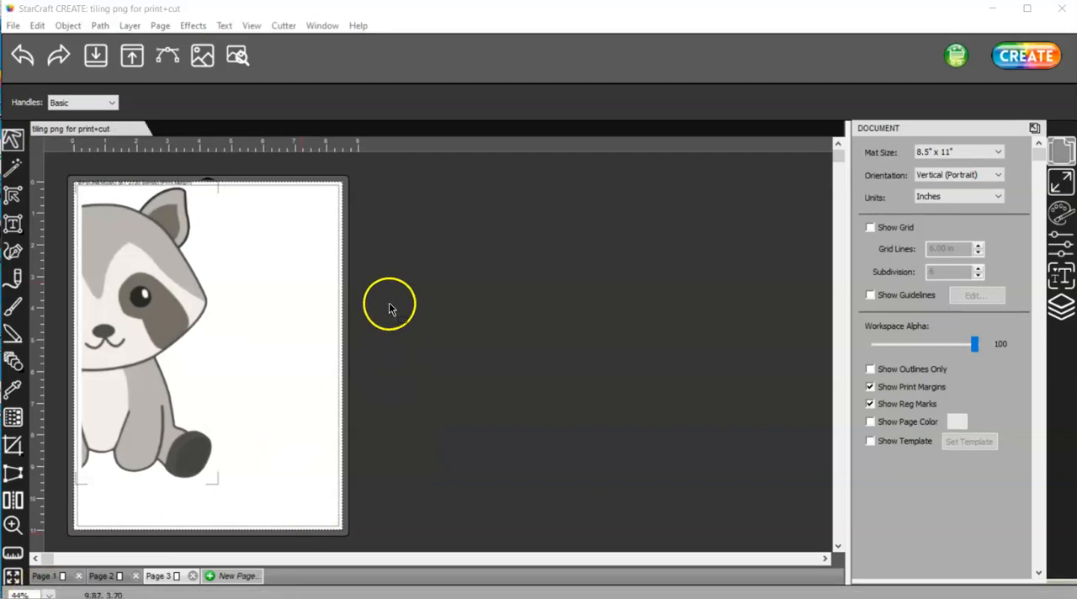
Preview Page 3 of the "tiling png for print+cut" document, examining its cut line without and with the printable image.
left_click(239, 55)
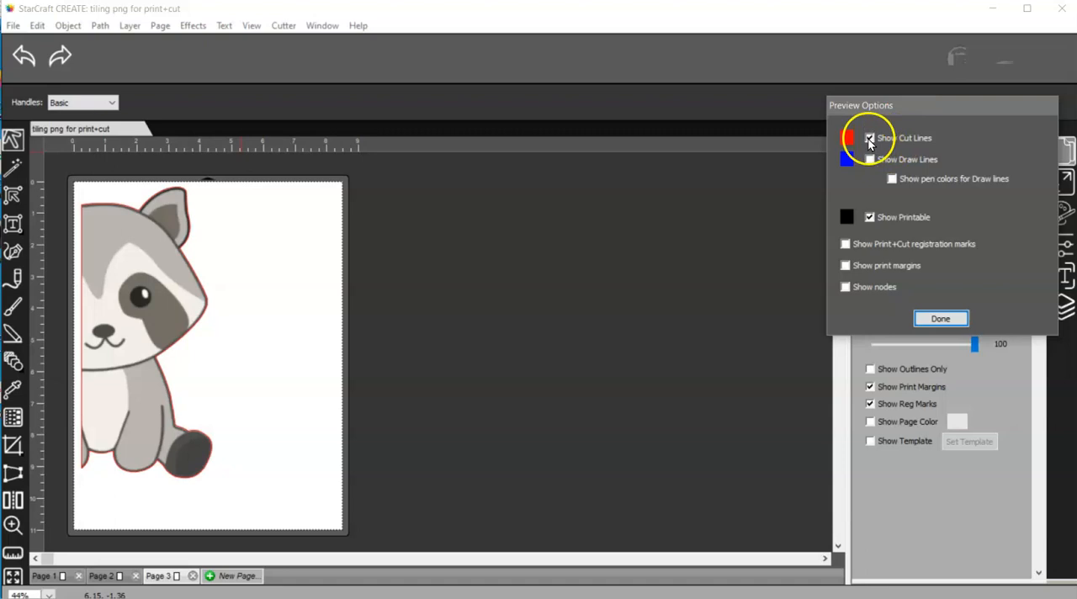
left_click(869, 217)
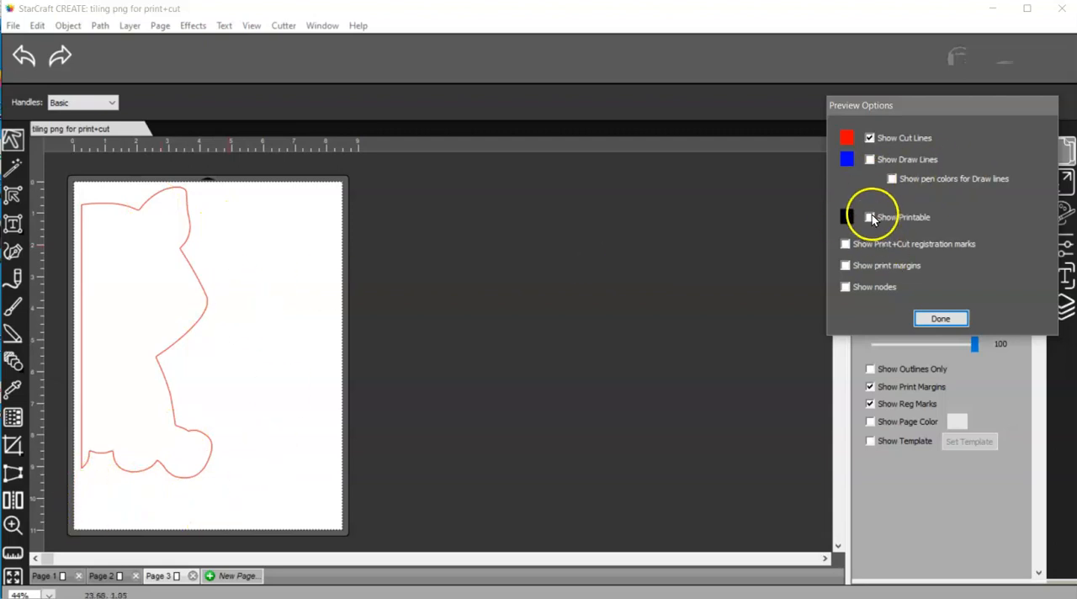
left_click(871, 217)
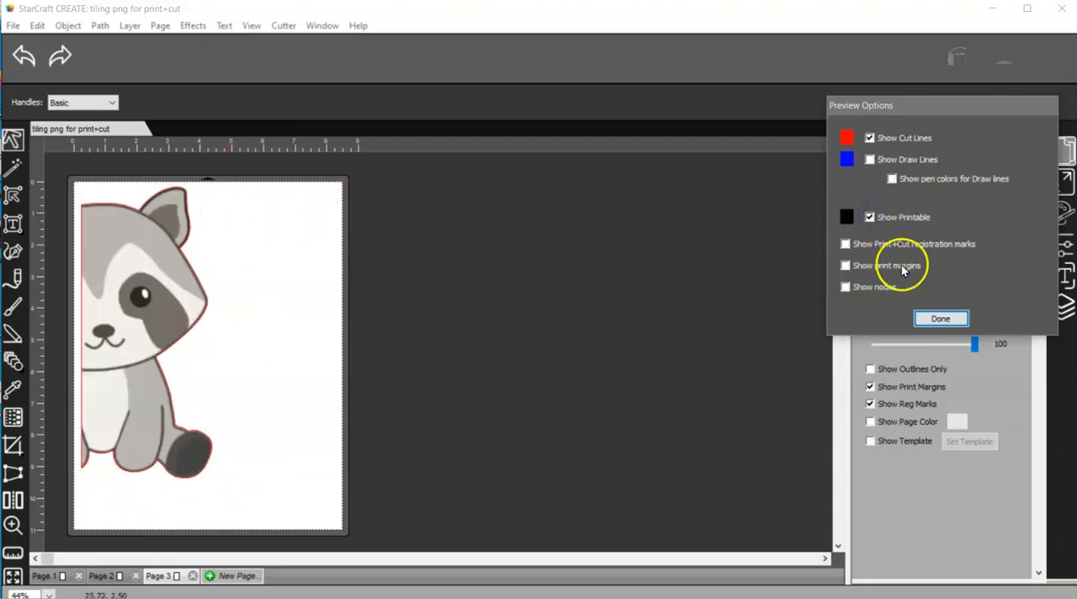
left_click(940, 319)
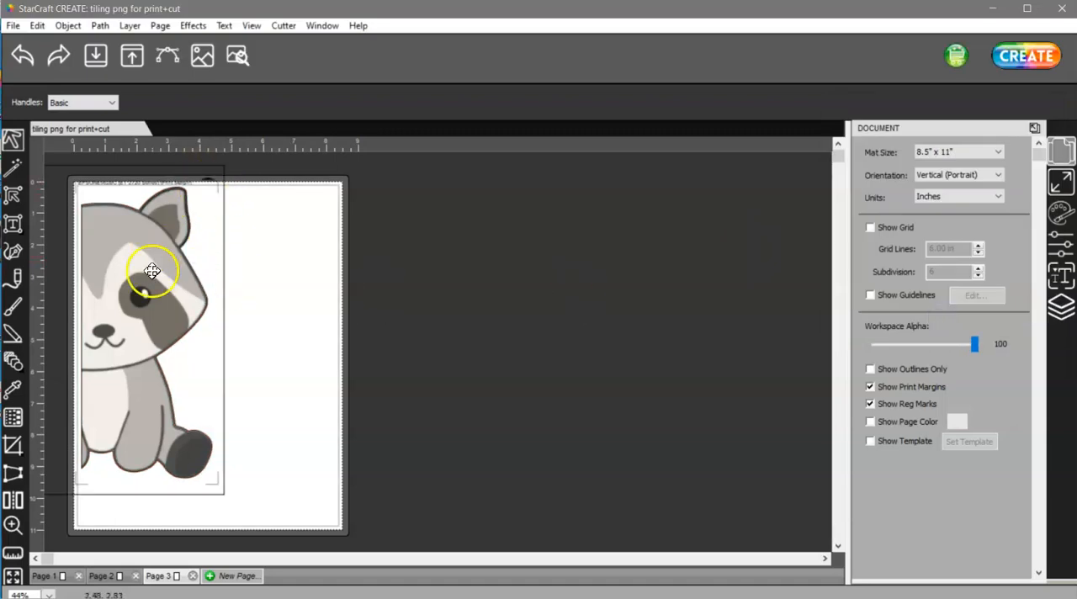
Shift the raccoon's right half on Page 3 slightly inward so its registration marks fit inside the print margins.
left_click_drag(151, 270, 160, 280)
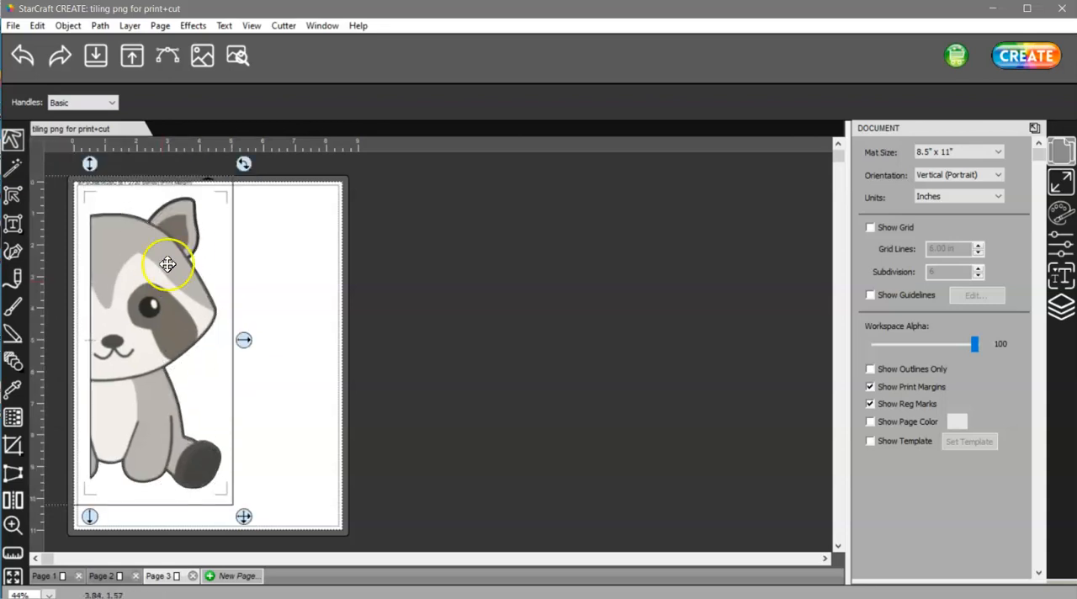